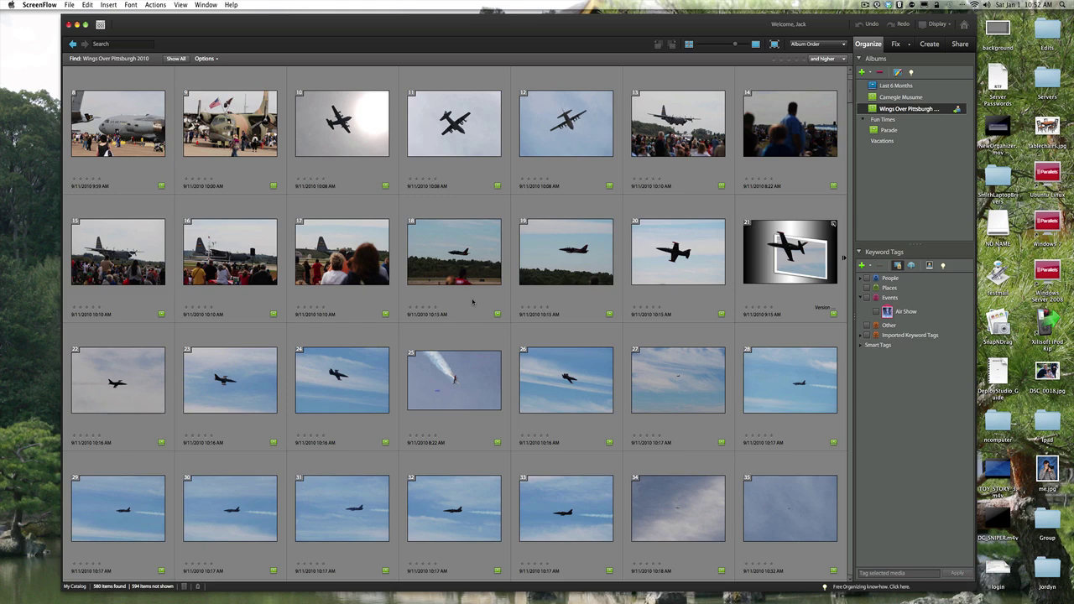
Step: Select Organizer photos 29–35 (DSC_0136 to DSC_0142) and open them with Edit with Photoshop Elements
left_click(353, 428)
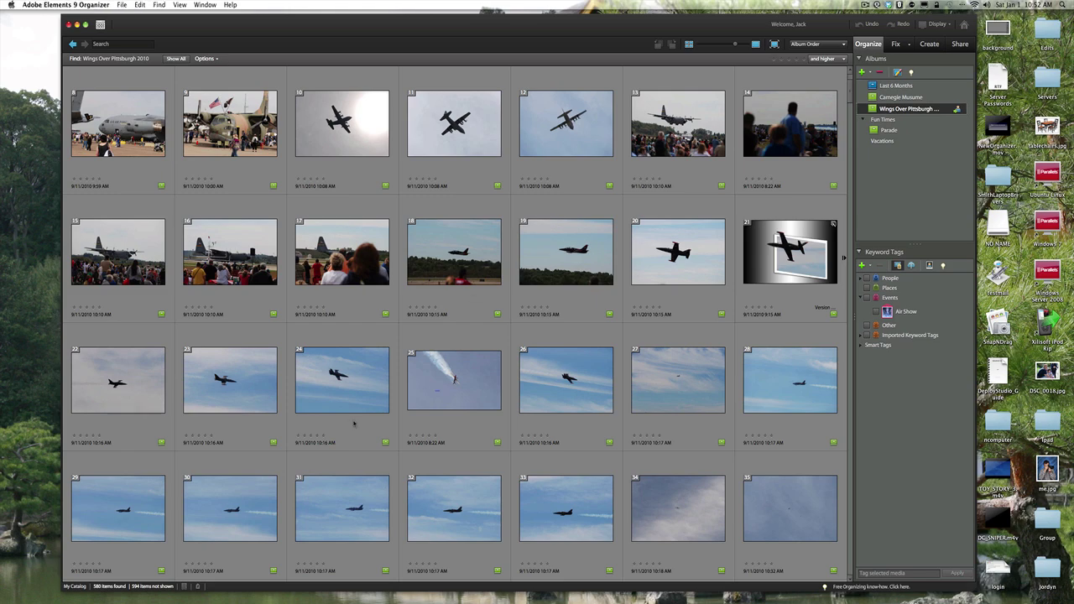
scroll(354, 423, "down", 5)
scroll(354, 424, "up", 3)
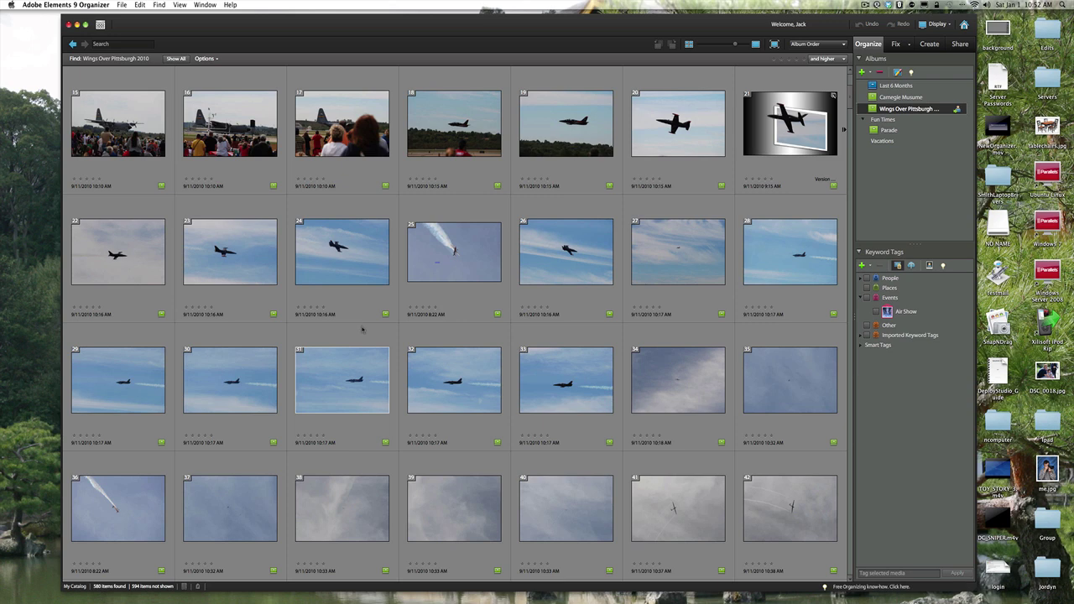
left_click(160, 361)
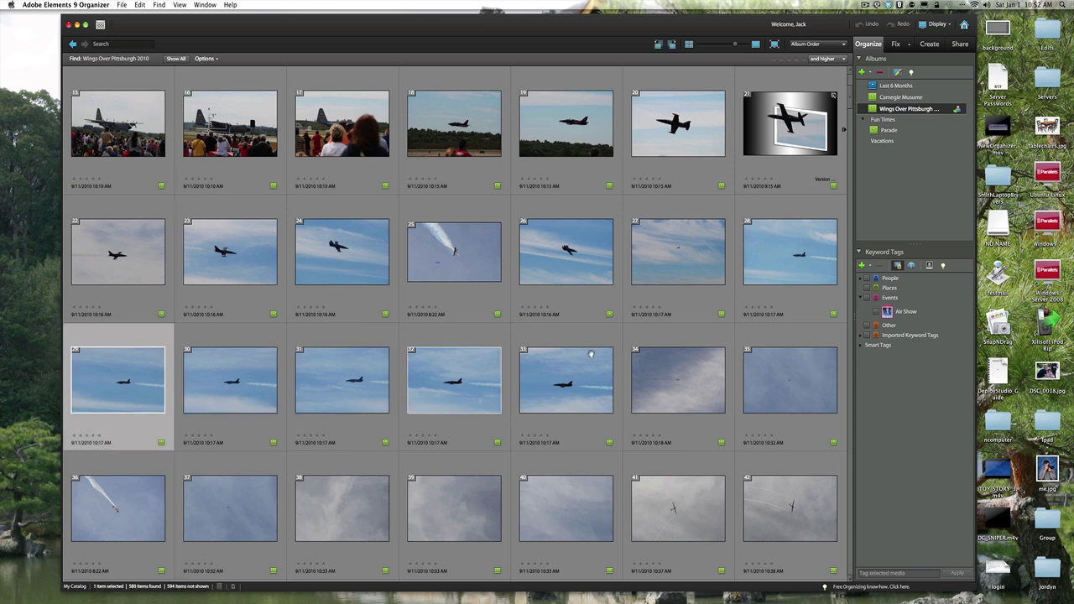
left_click(787, 379, "shift")
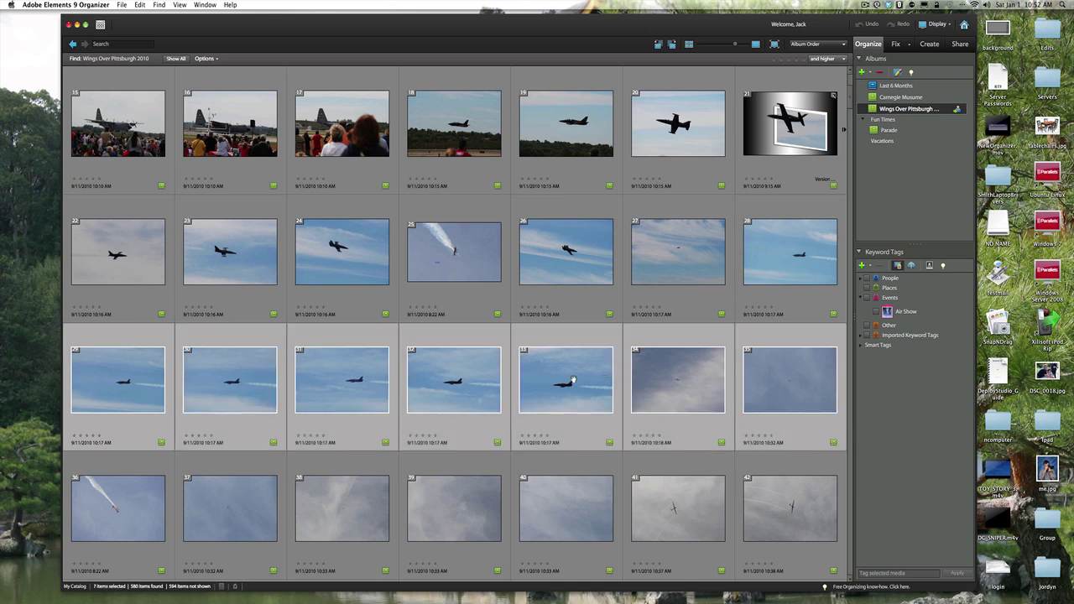
right_click(574, 380)
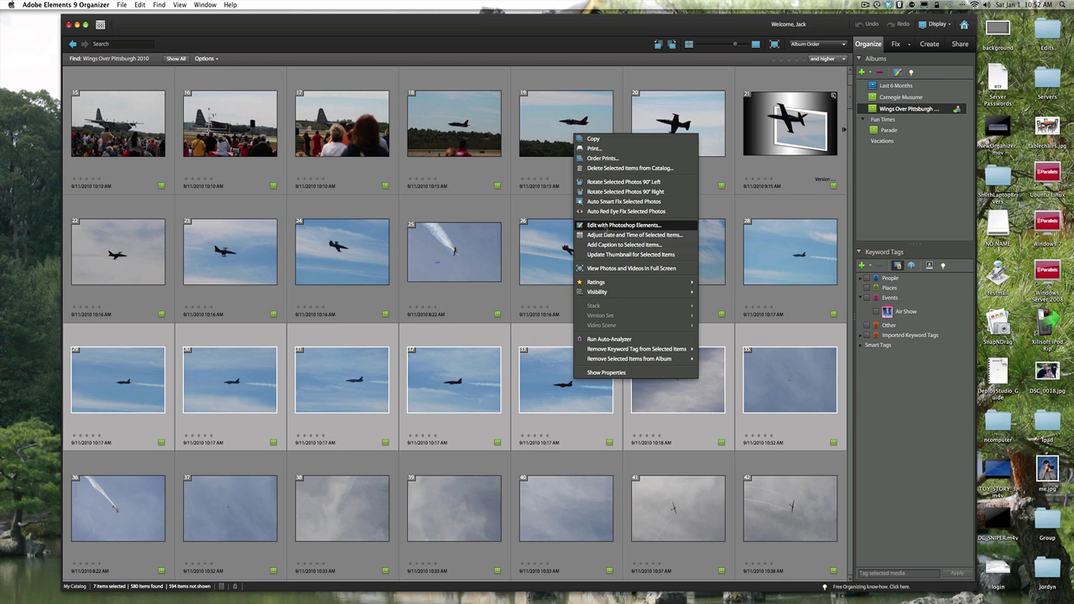
left_click(606, 226)
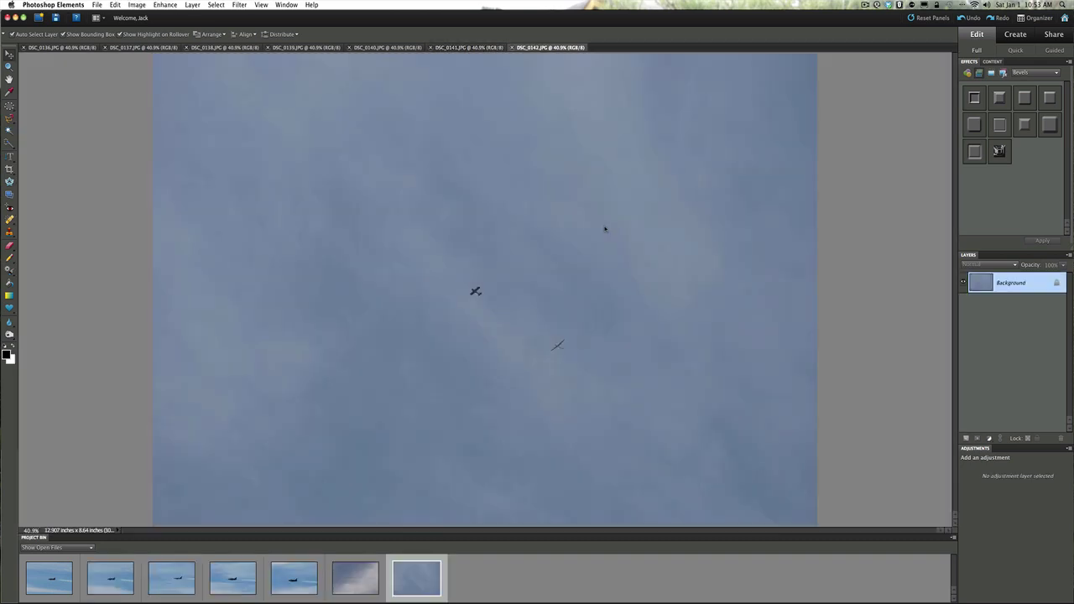
Step: Give DSC_0141 a Quick Fix Color Auto correction after undoing a trial Levels Auto
left_click(468, 48)
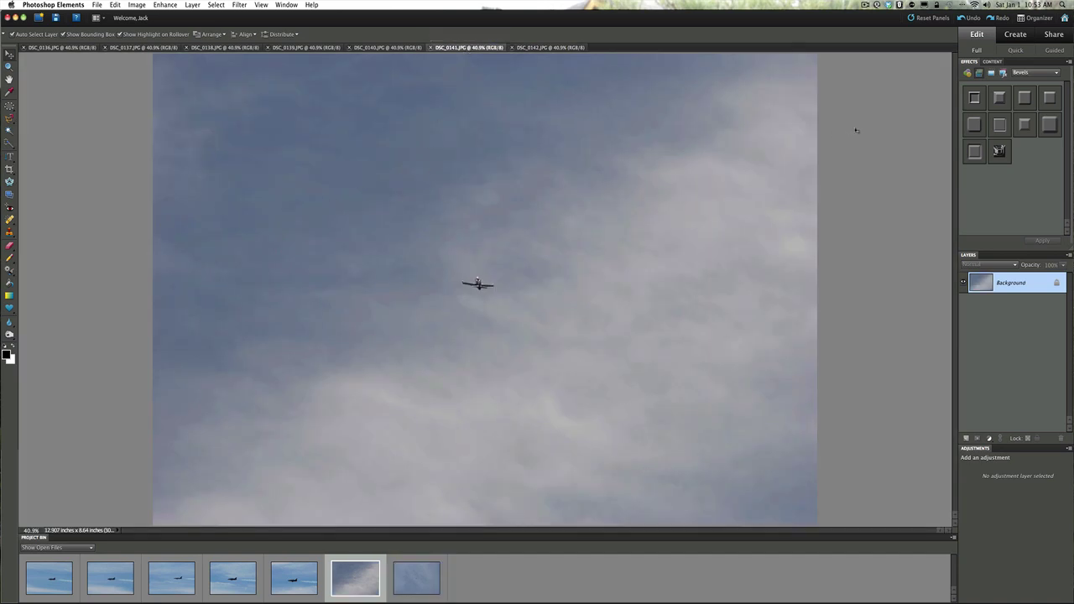
left_click(1015, 50)
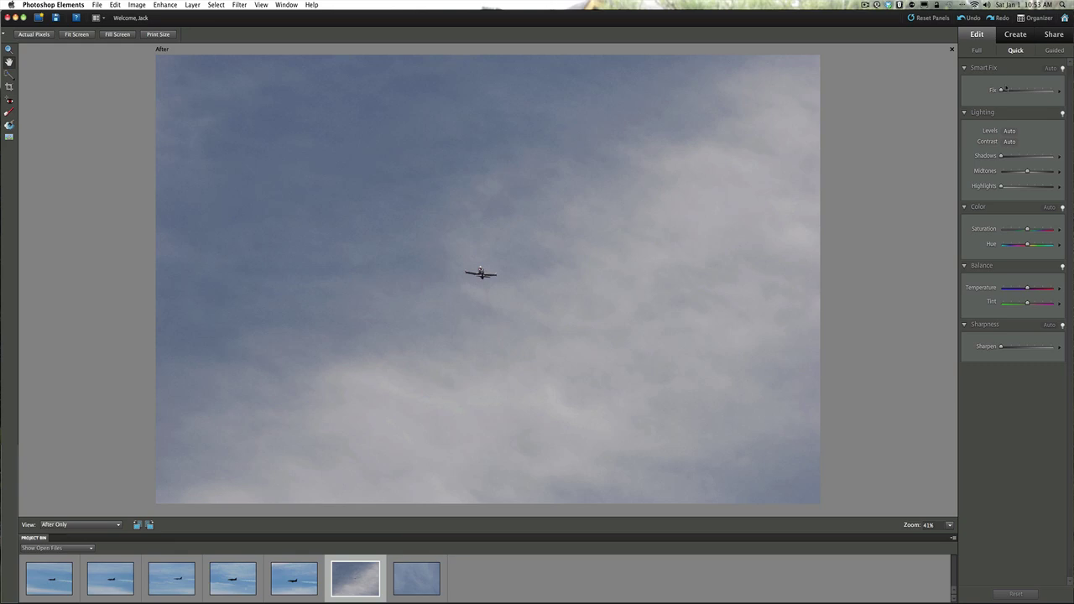
left_click(1009, 131)
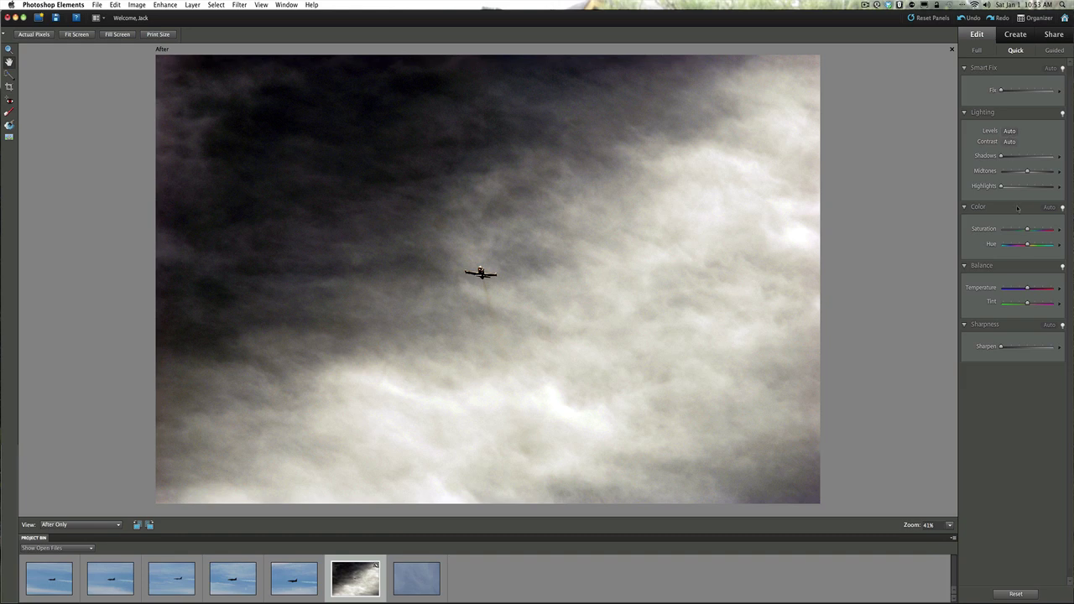
left_click(969, 20)
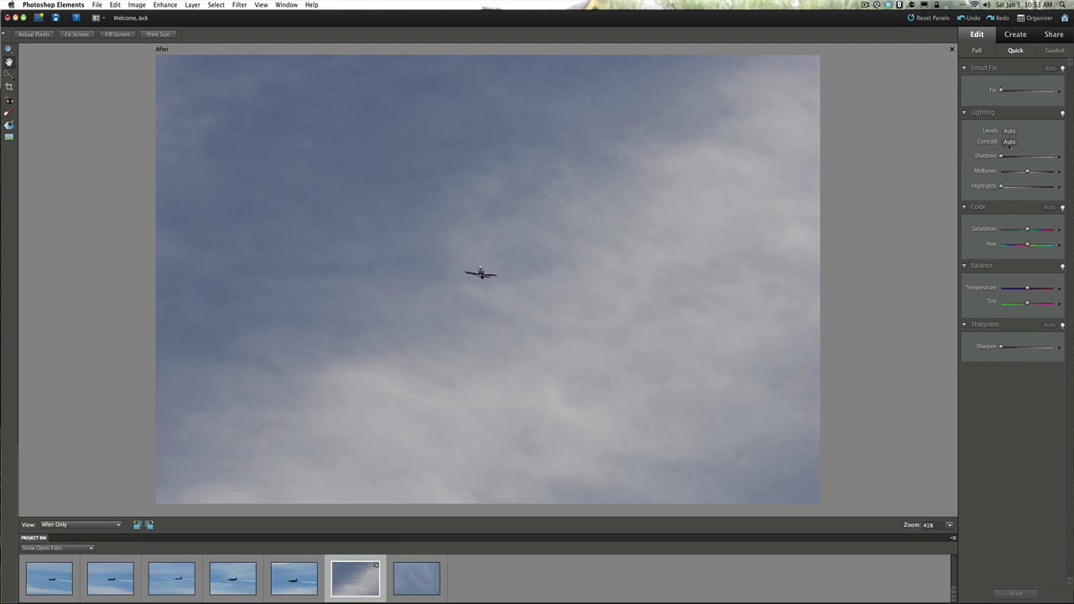
left_click(1049, 207)
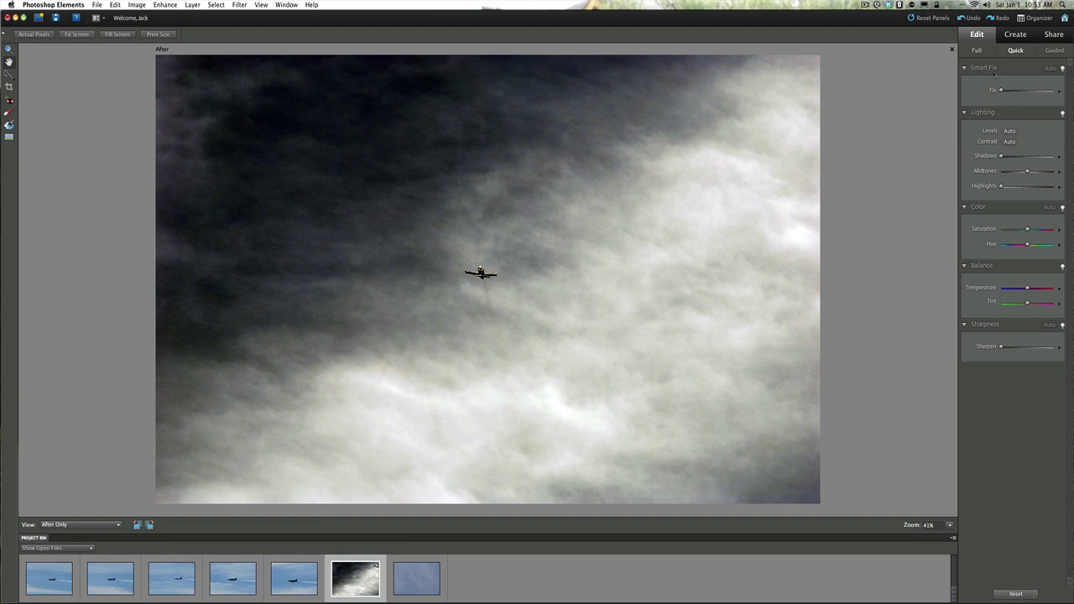
left_click(977, 50)
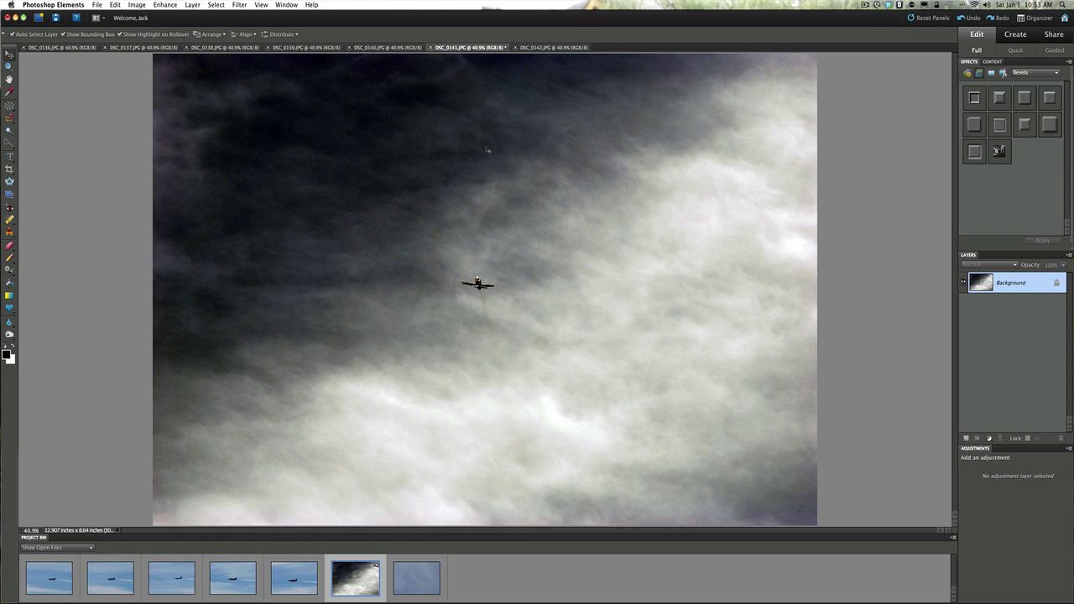
Step: Start Contact Sheet II using current open documents on an 8 x 10 inch, 300 ppi page
left_click(97, 5)
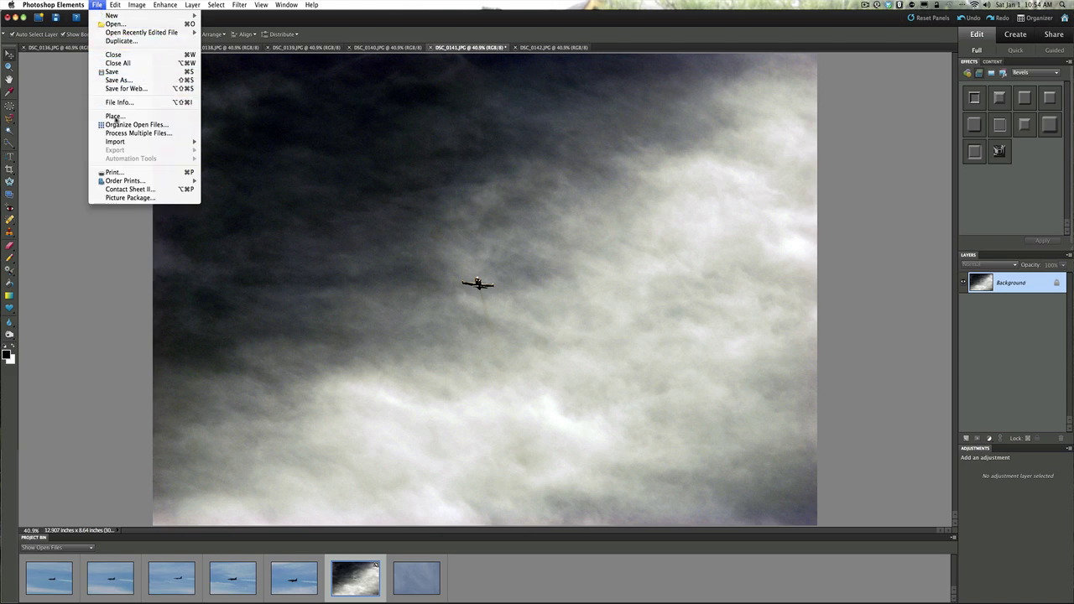
left_click(122, 191)
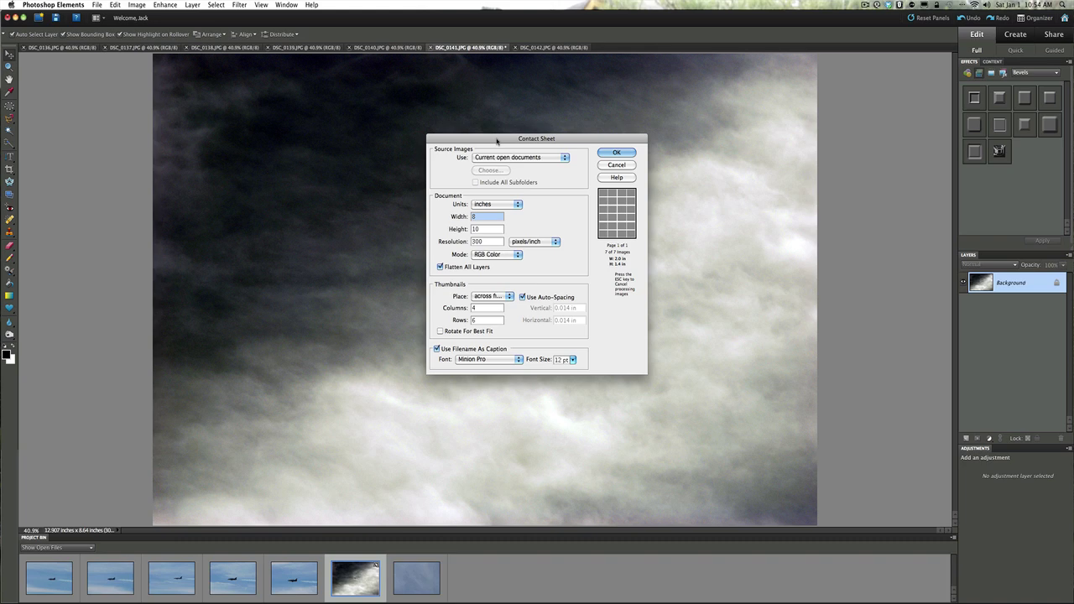
left_click_drag(497, 141, 359, 132)
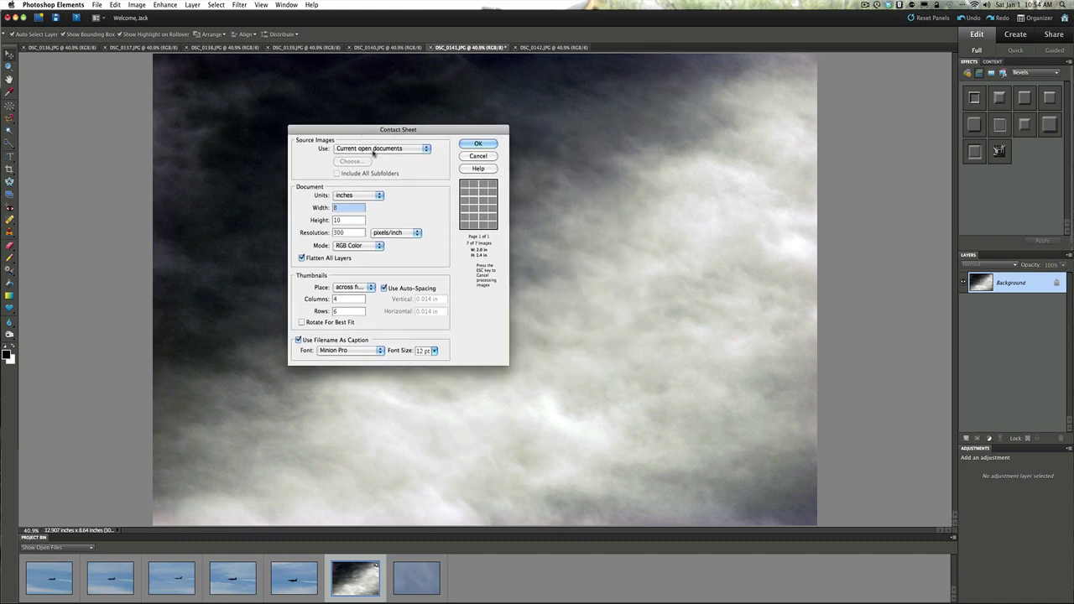
left_click(426, 149)
left_click(414, 159)
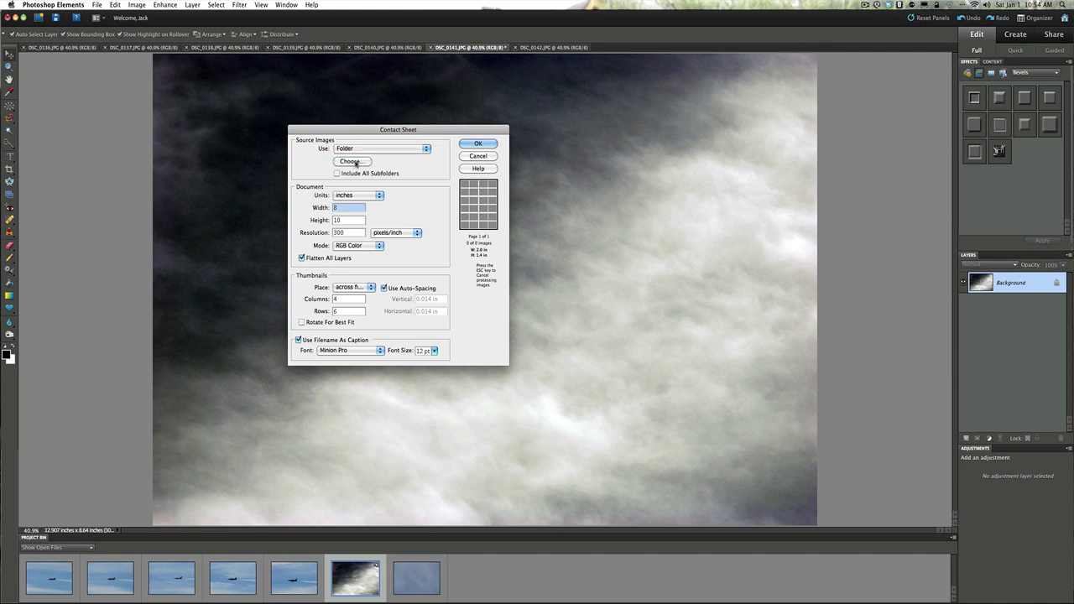
left_click(426, 149)
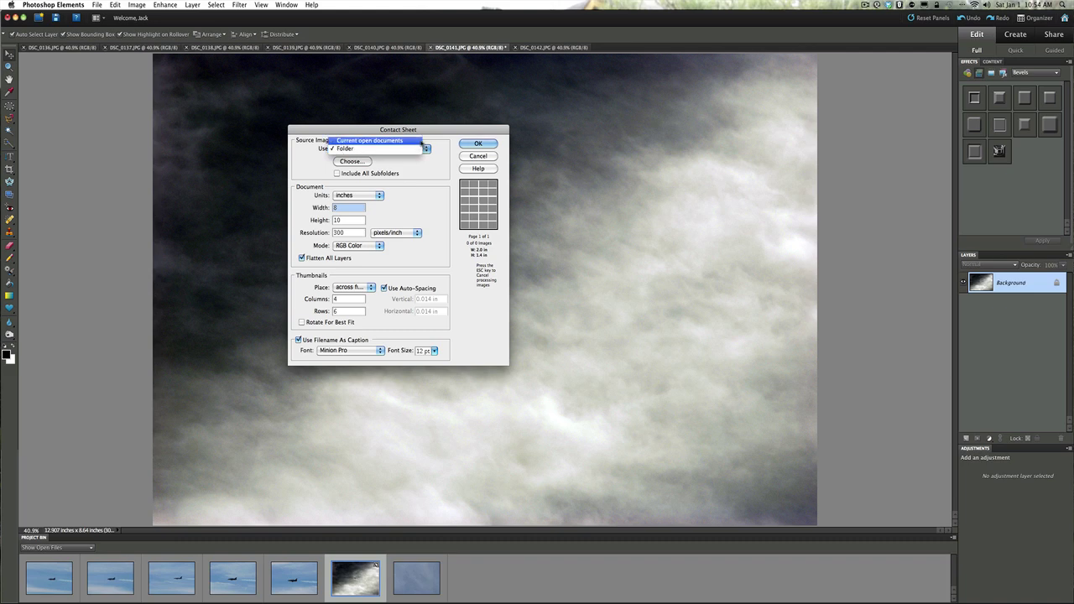
left_click(422, 141)
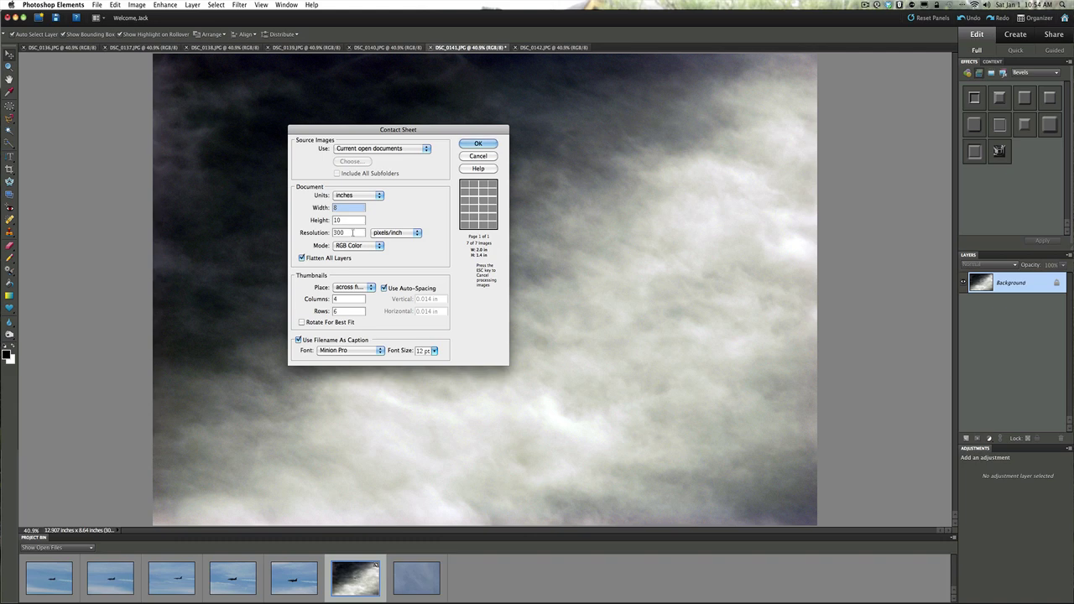
double_click(352, 232)
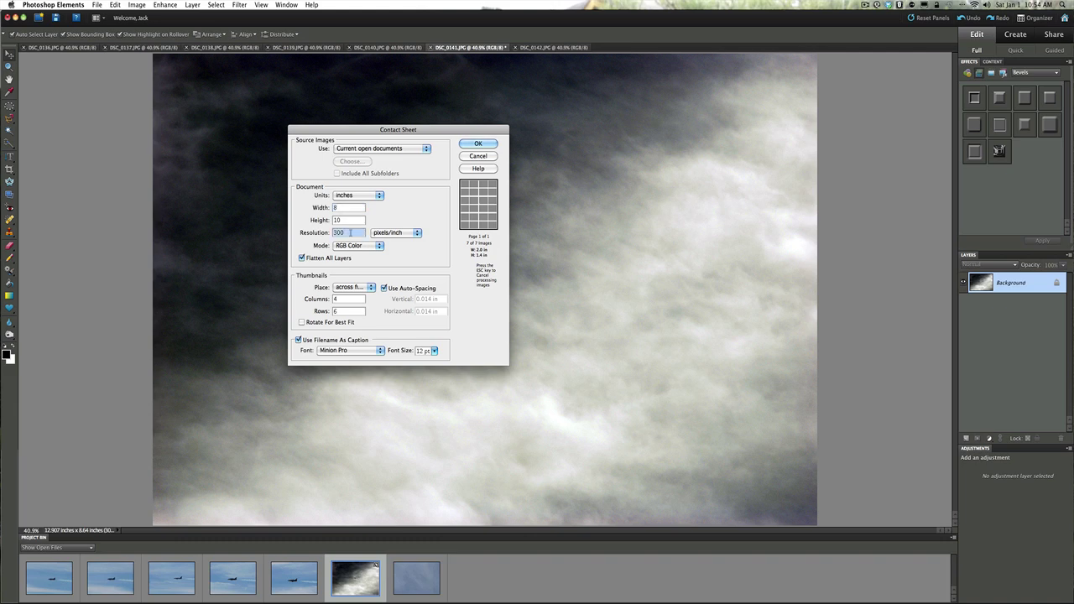
left_click(352, 232)
Step: Set the contact sheet to 3 columns with filename captions and create it
left_click_drag(391, 130, 399, 132)
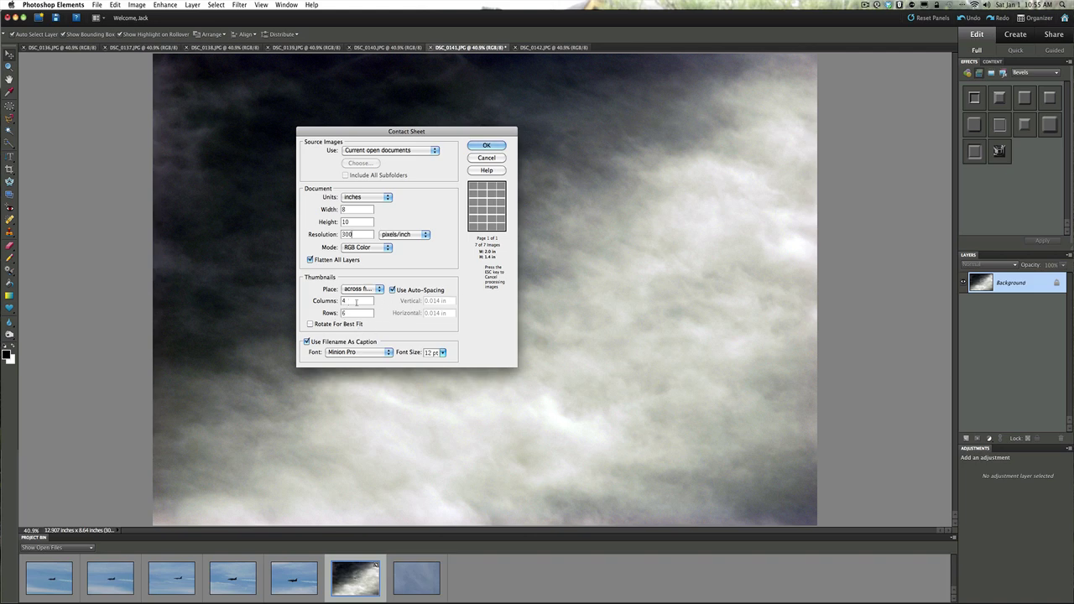
key("Tab")
type("3")
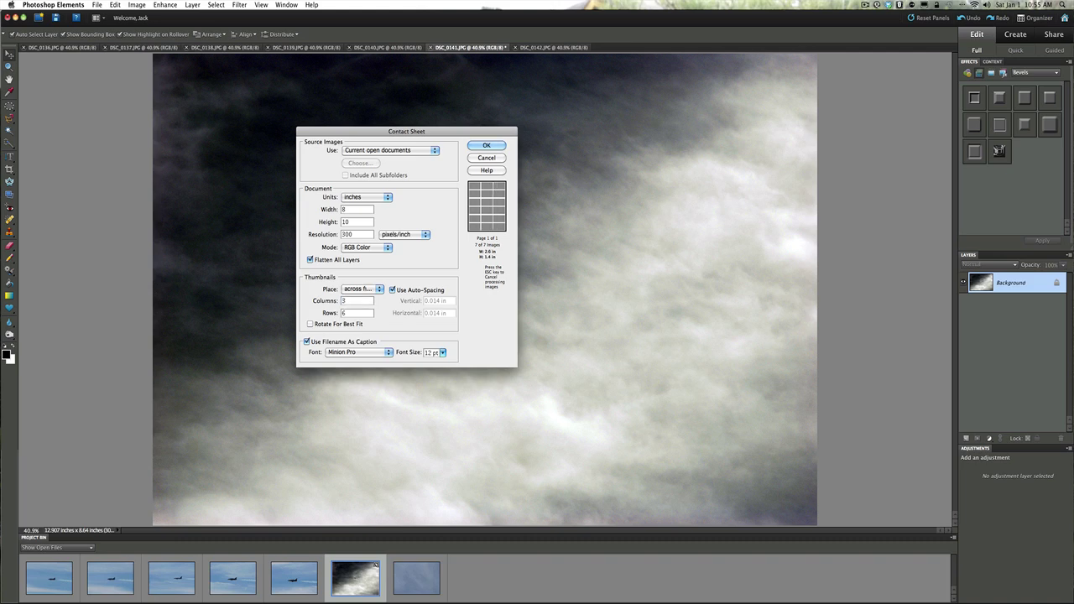
left_click(351, 313)
double_click(358, 316)
left_click(486, 146)
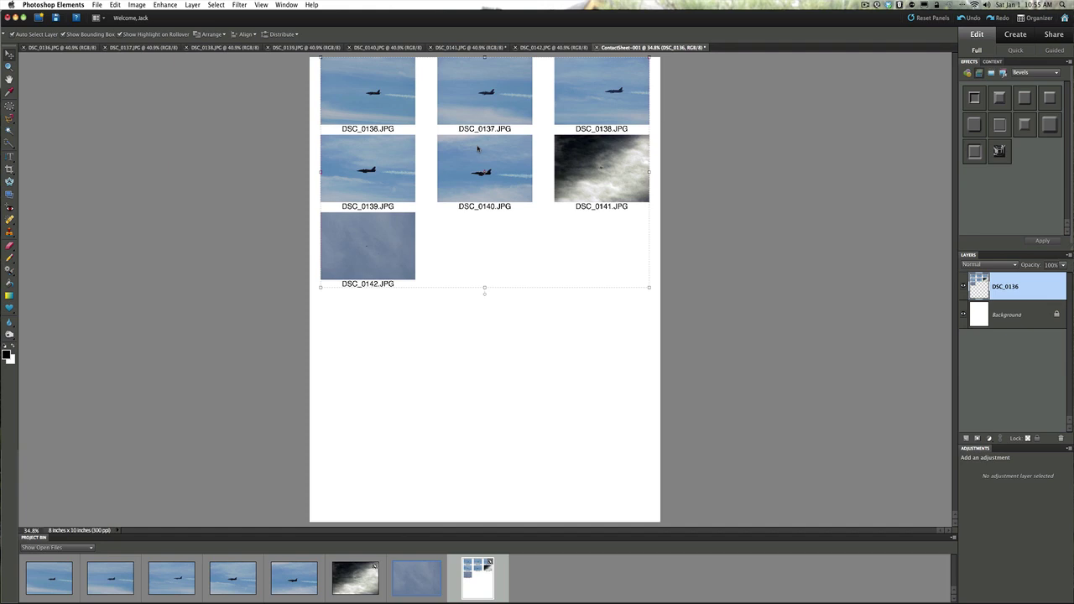
Step: Inspect the Background and DSC_0136 layers of the finished ContactSheet-001 in the Layers panel
left_click(479, 326)
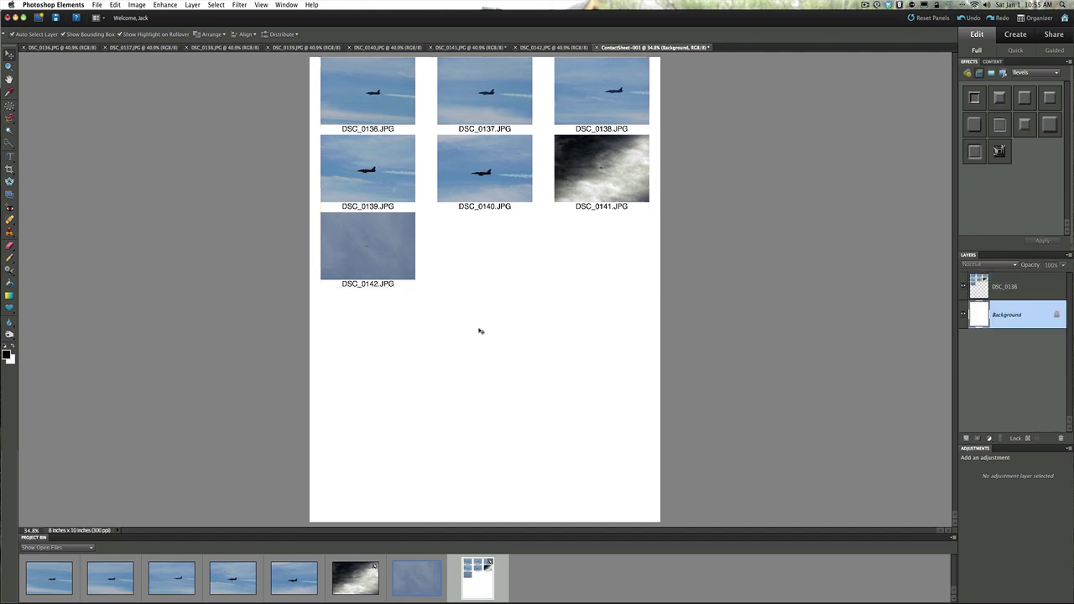
left_click(376, 108)
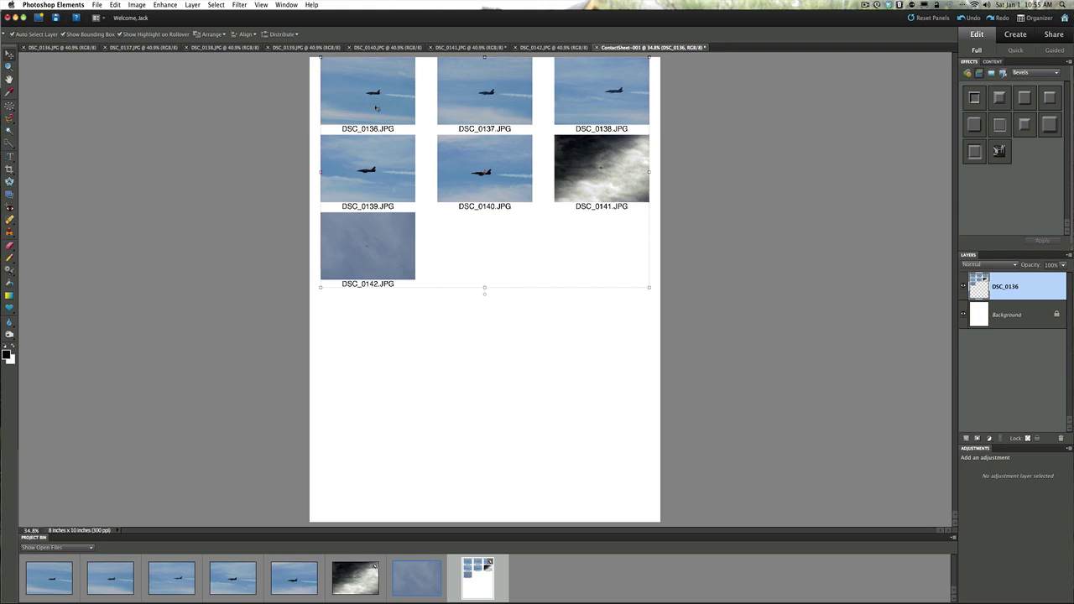
left_click(420, 338)
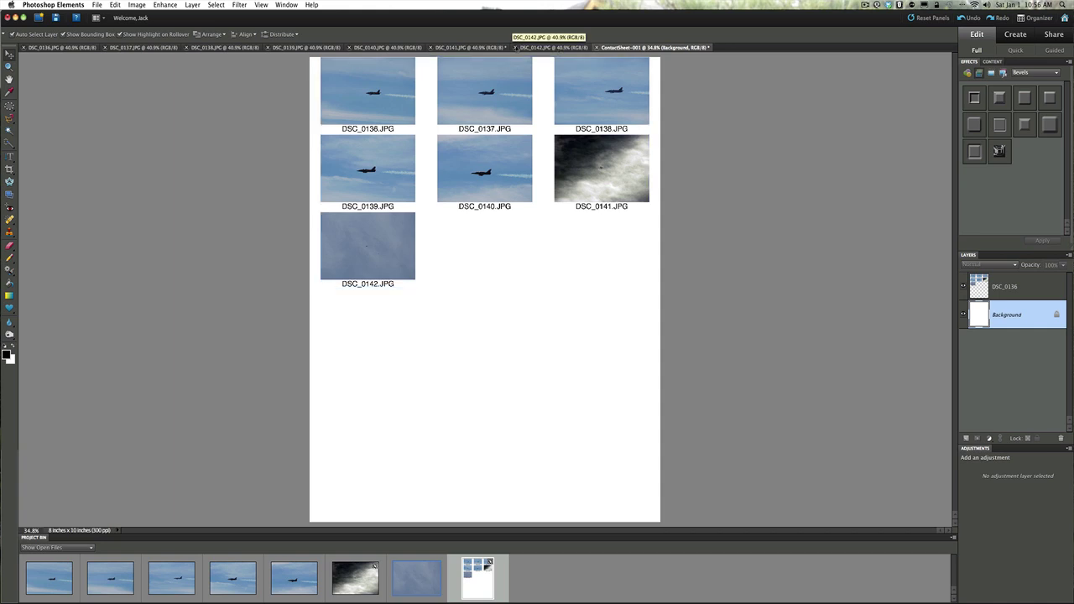
Step: Close DSC_0142 and DSC_0141, discarding the Quick Fix changes to DSC_0141
left_click(516, 47)
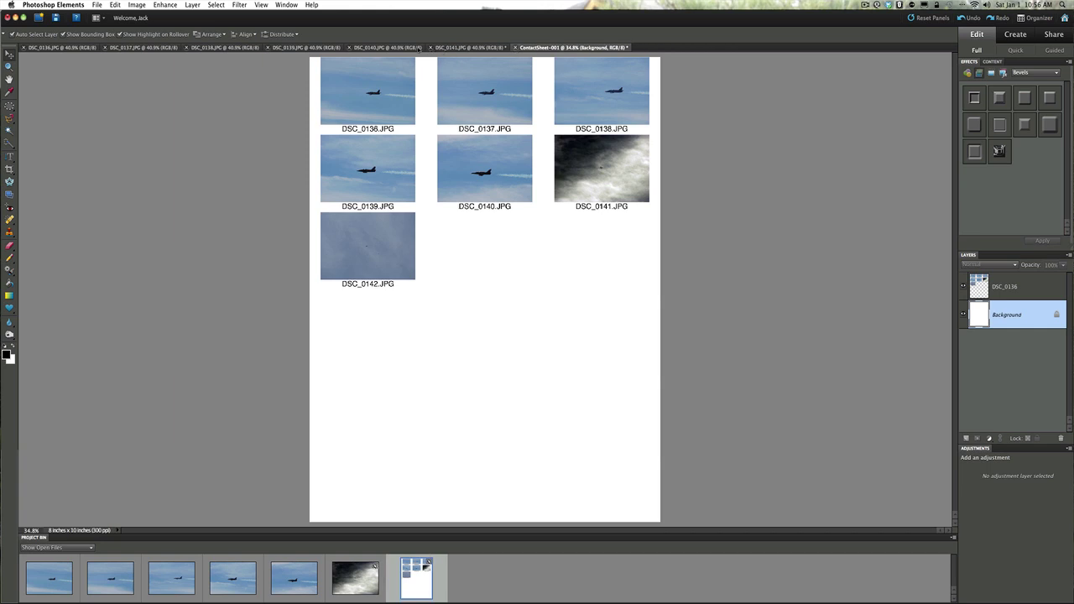
left_click(431, 47)
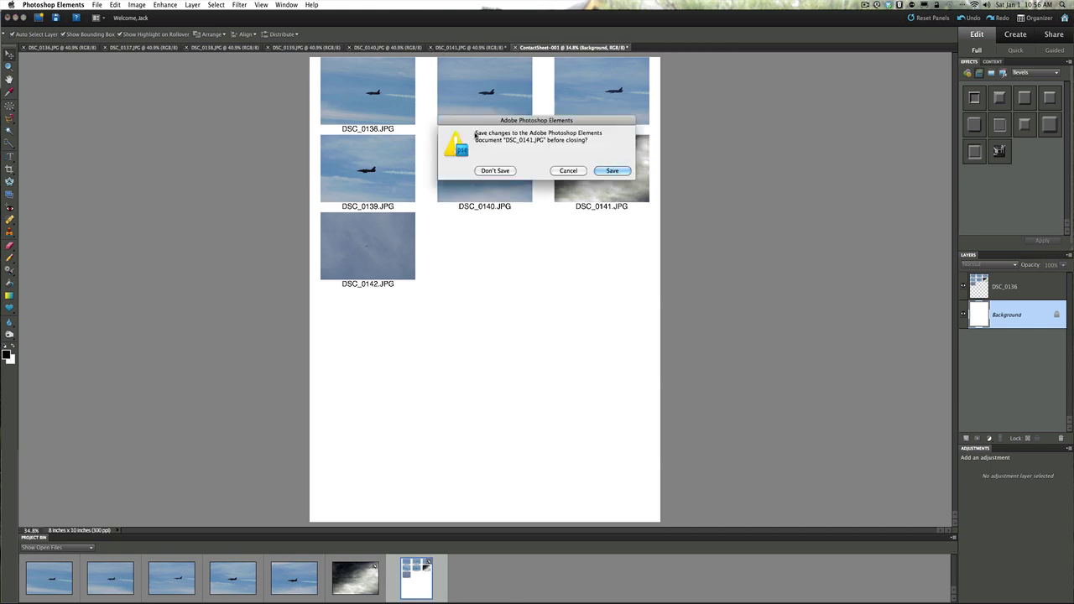
left_click(564, 172)
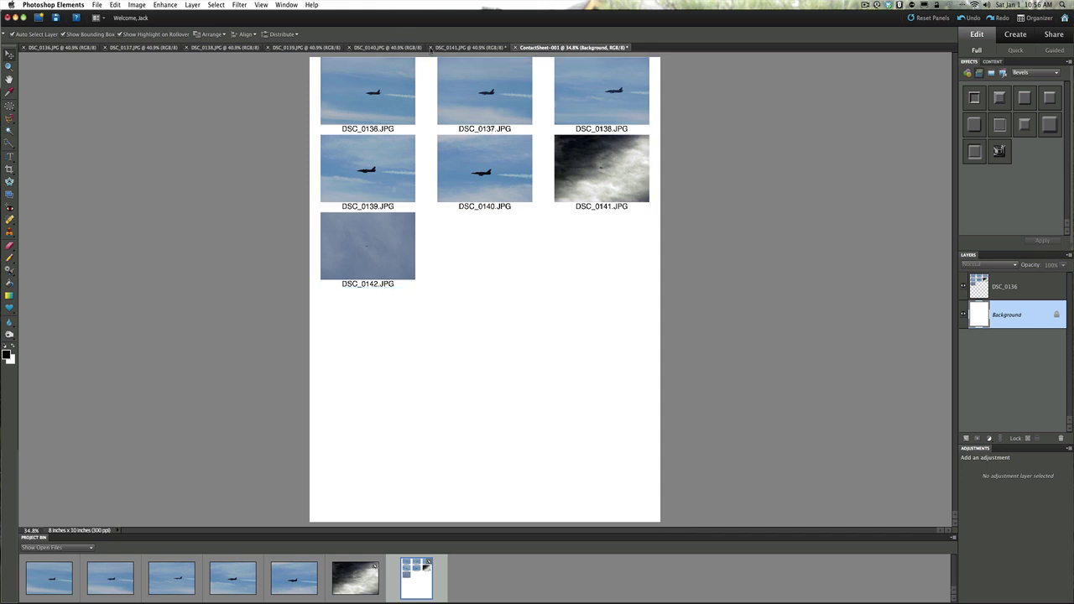
left_click(430, 47)
left_click(493, 171)
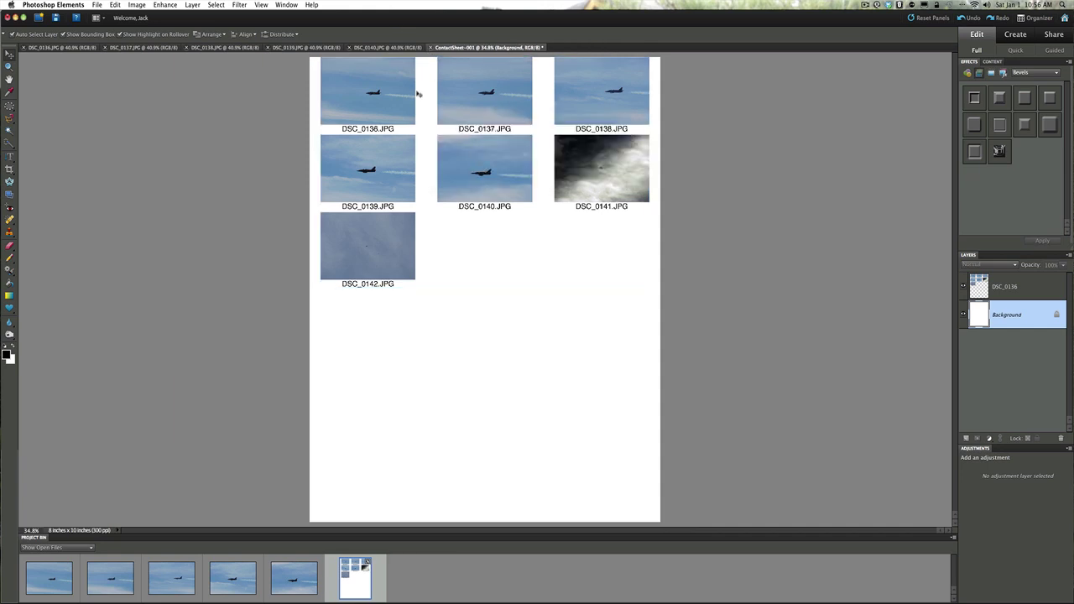
Step: Close DSC_0140, DSC_0139, DSC_0138 and DSC_0137, glancing at the Organizer before returning
left_click(348, 48)
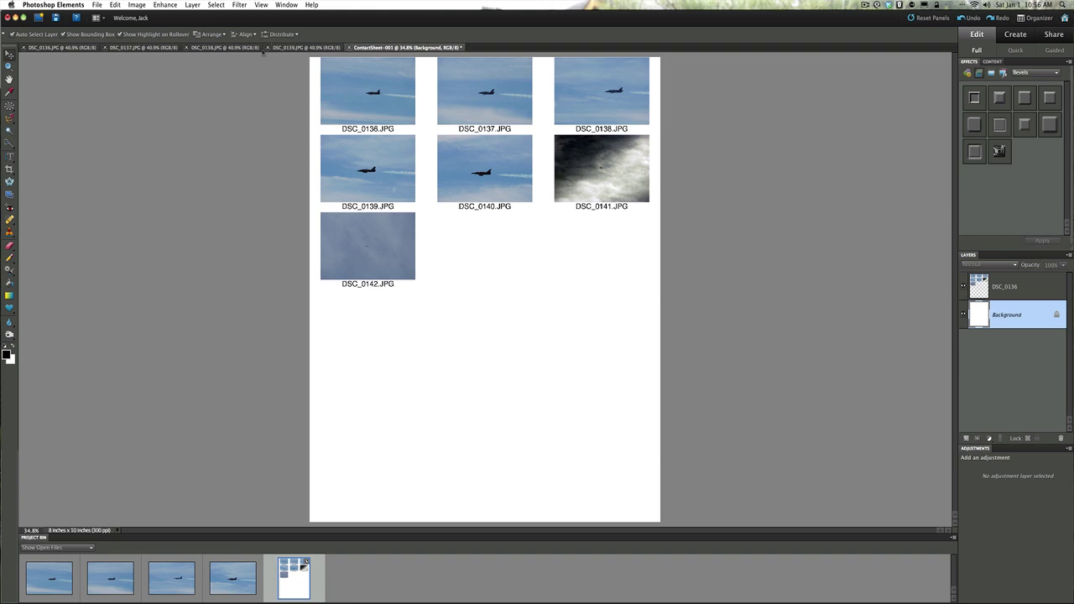
left_click(266, 47)
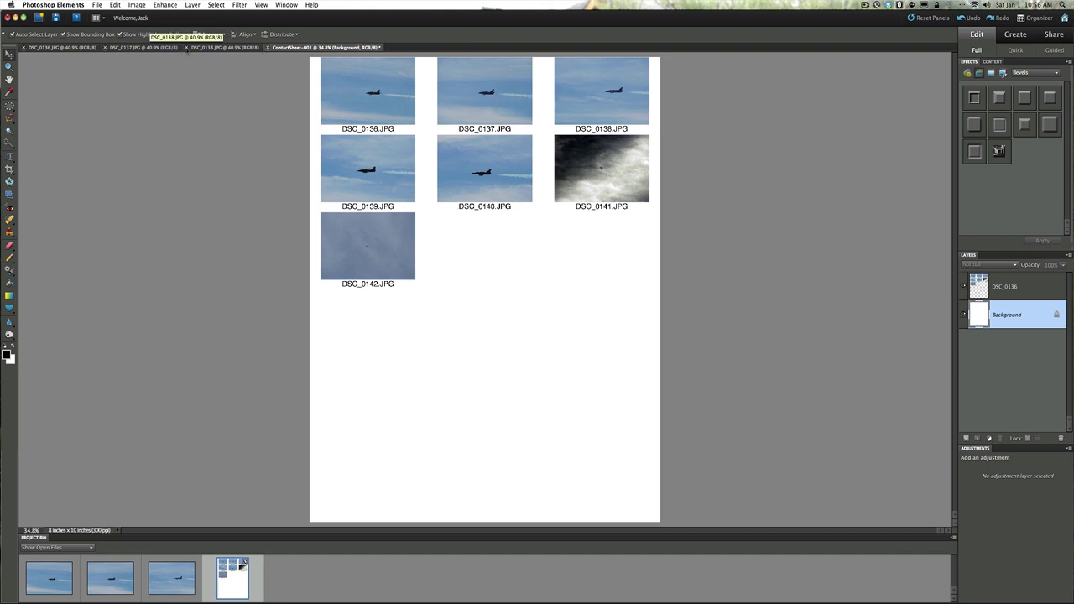
left_click(185, 47)
left_click(104, 48)
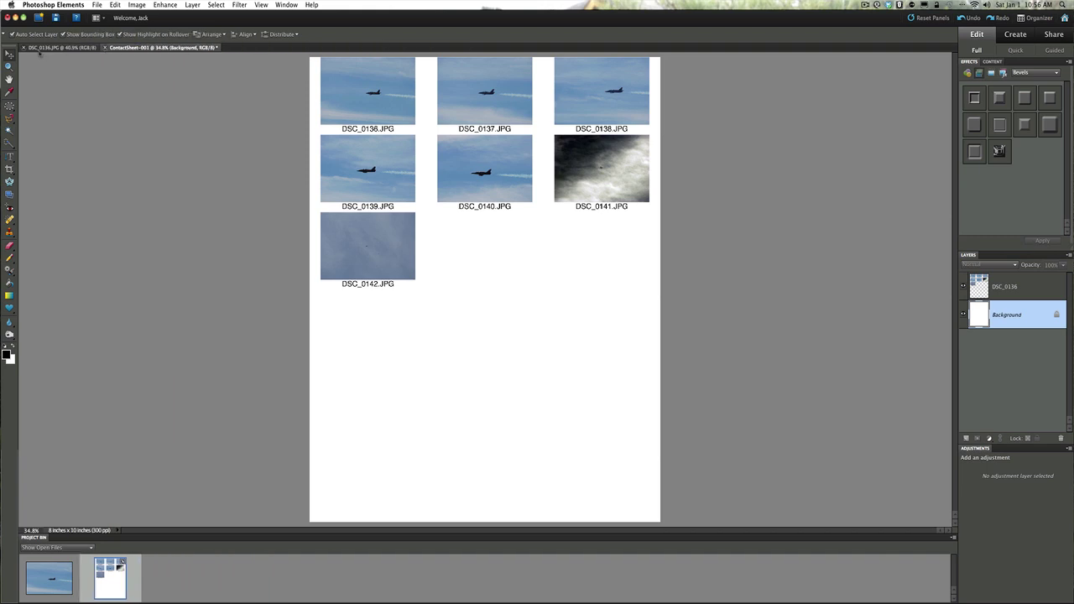
key("super+Tab")
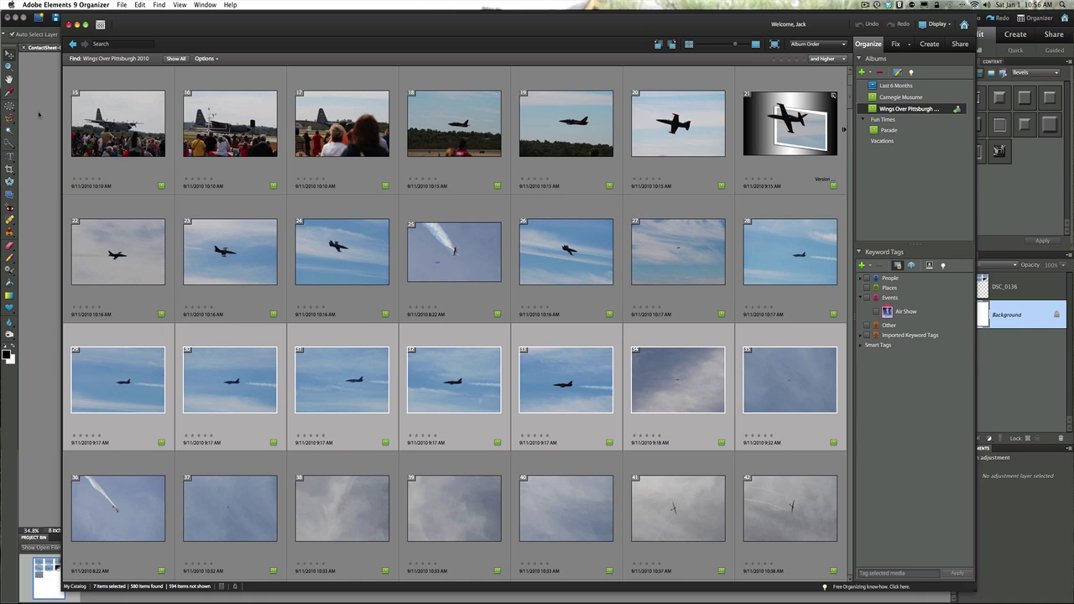
key("super+Tab")
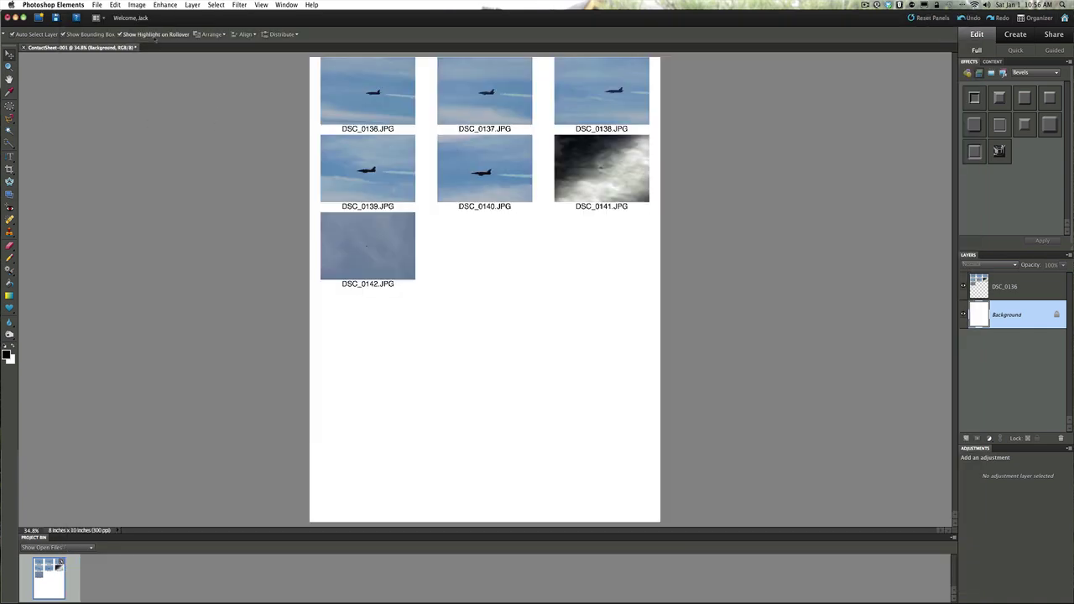
left_click(98, 7)
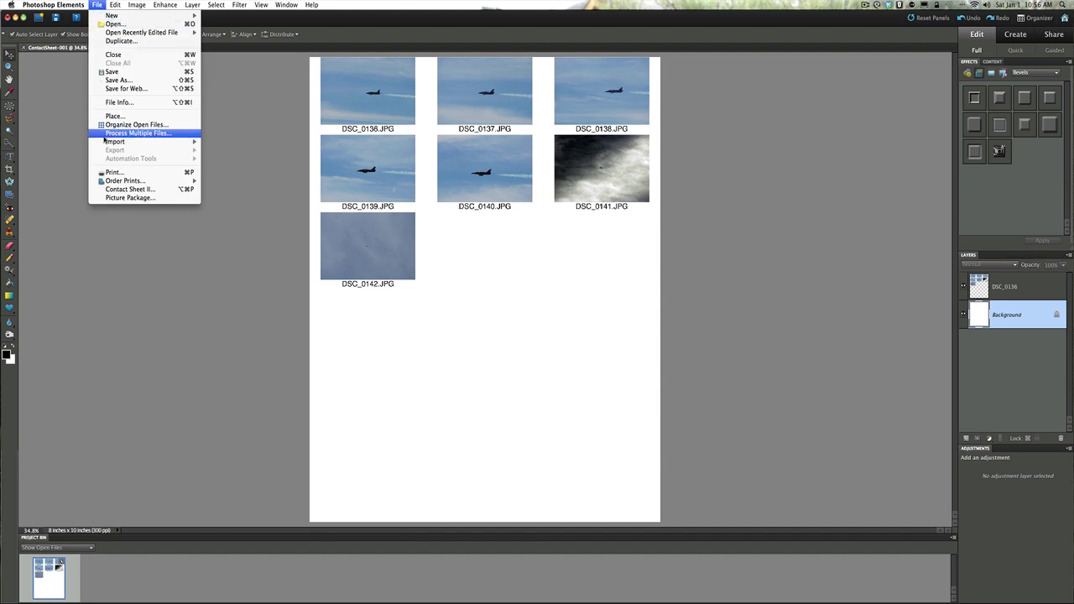
Step: Open the Print dialog for ContactSheet-001 with HP Deskjet F4100 series as the printer
left_click(102, 173)
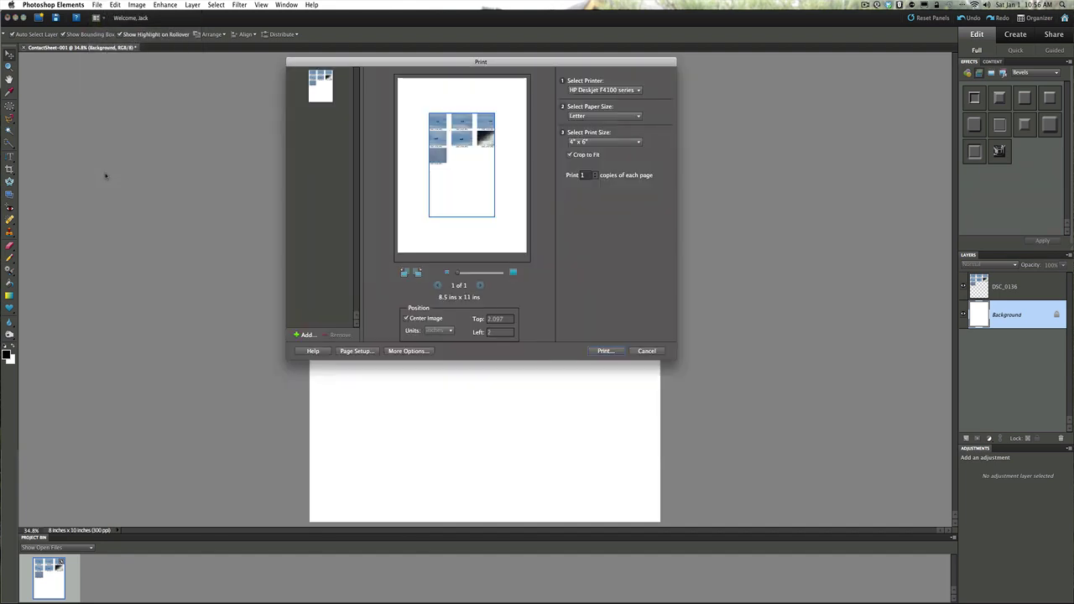
left_click_drag(476, 62, 453, 89)
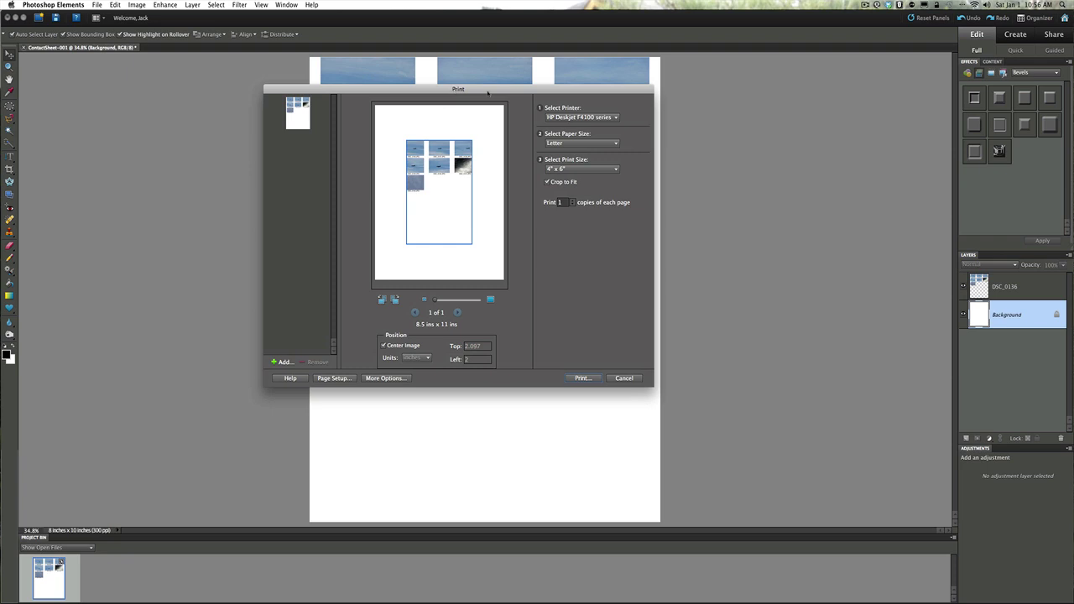
left_click(616, 119)
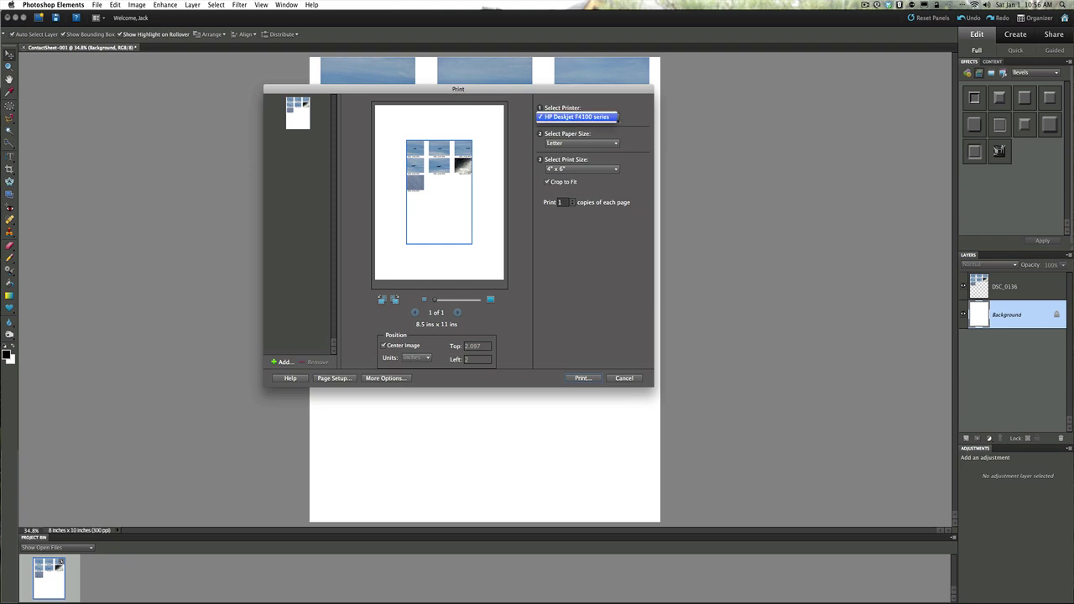
left_click(624, 119)
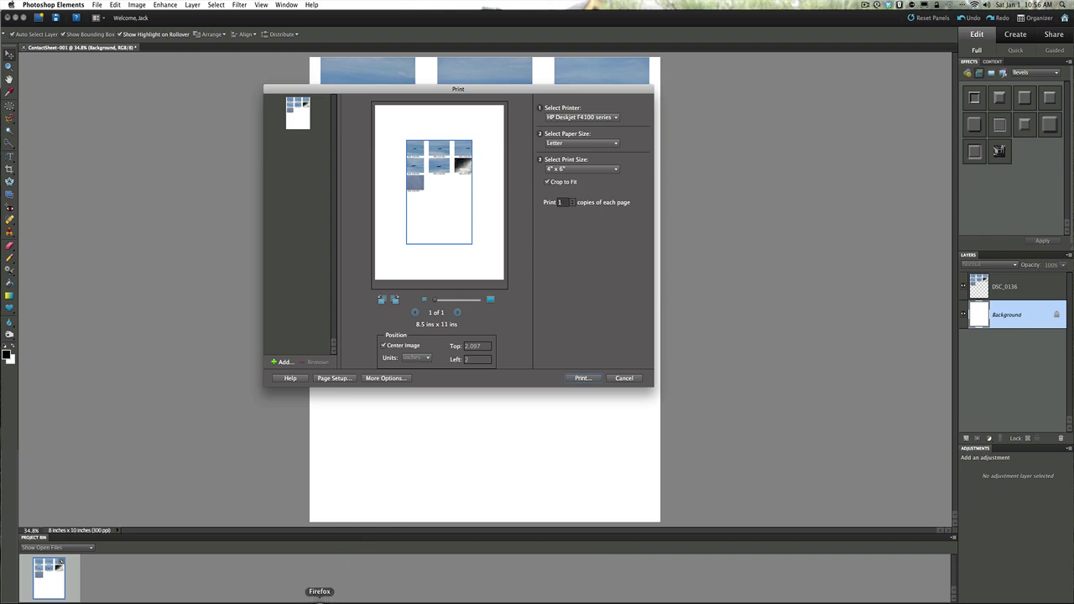
left_click(318, 597)
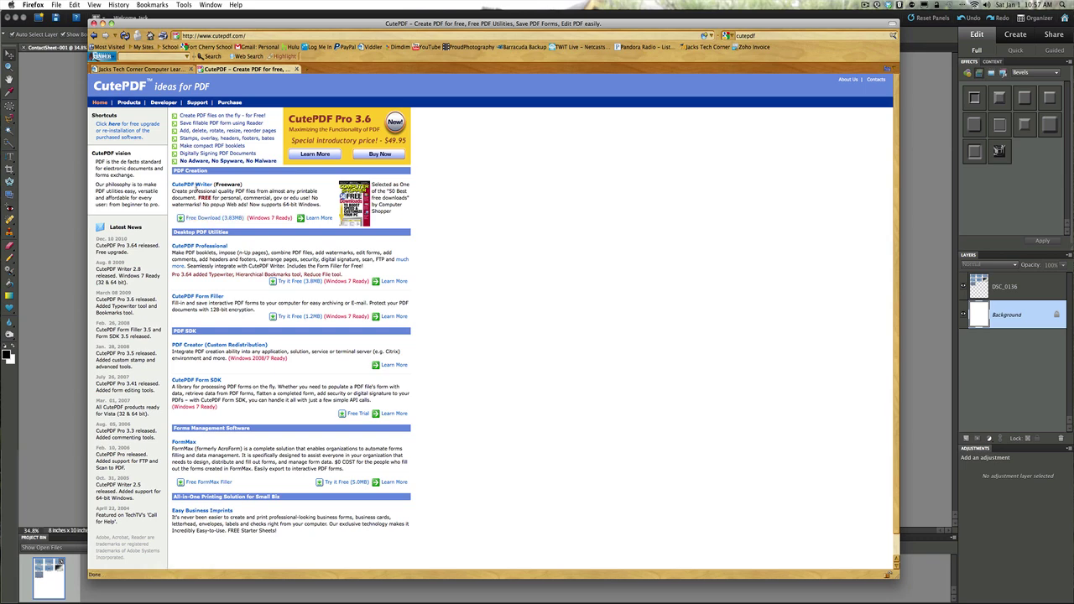
mouse_move(134, 108)
left_click(103, 24)
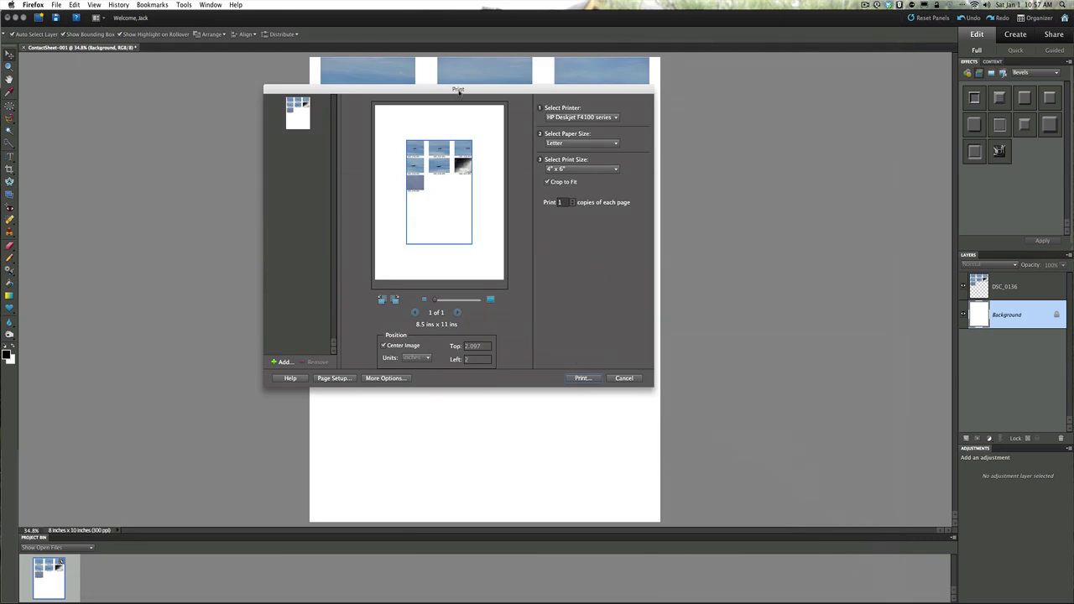
Step: Continue to the system print dialog, keeping HP Deskjet F4100 series as the printer
left_click_drag(459, 91, 457, 92)
left_click(561, 118)
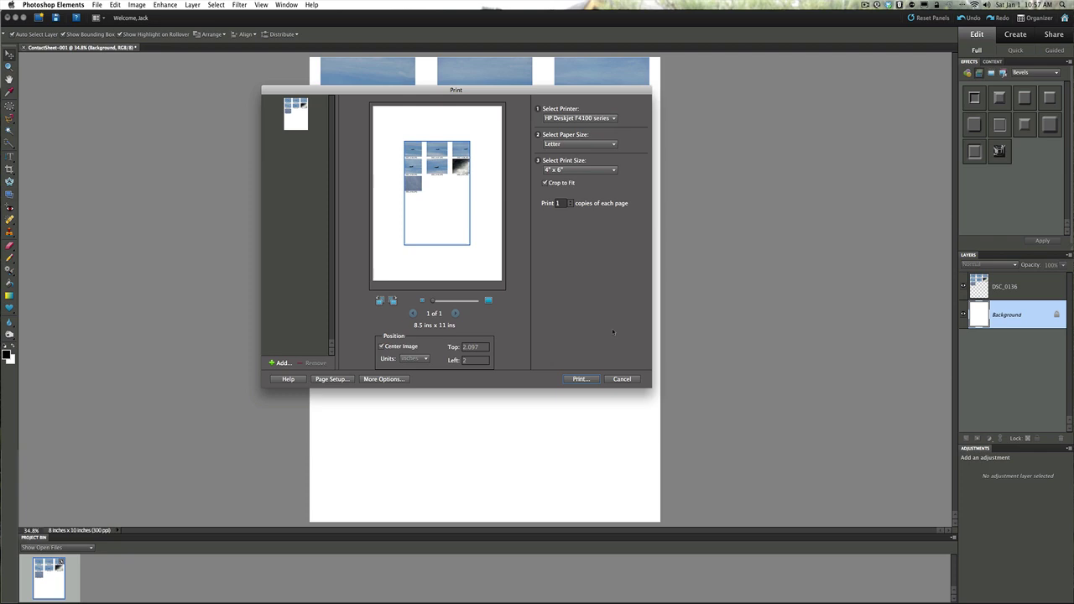
left_click(580, 380)
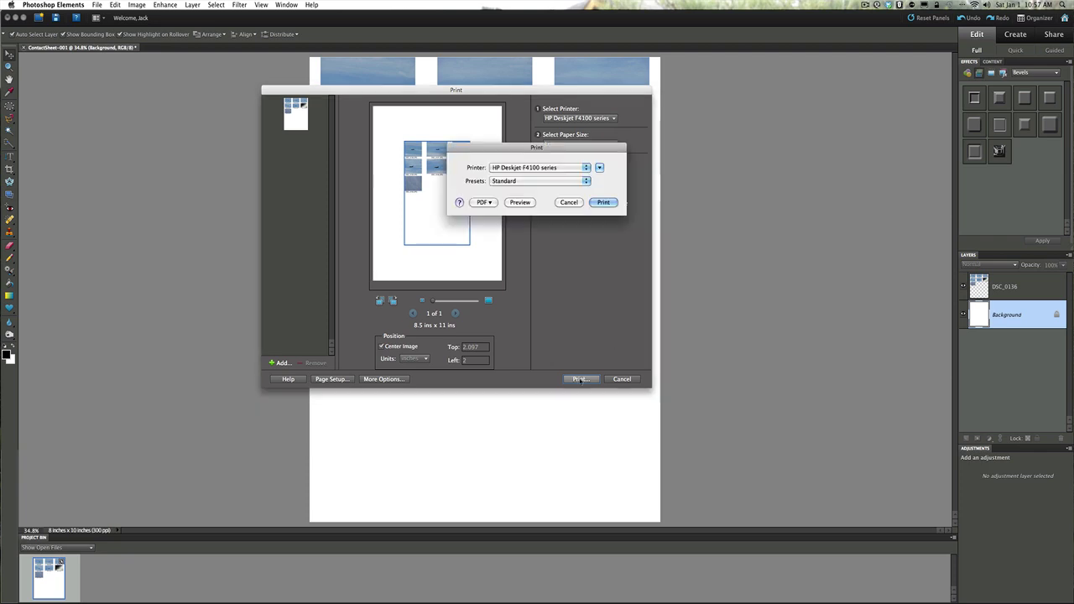
left_click_drag(508, 144, 442, 89)
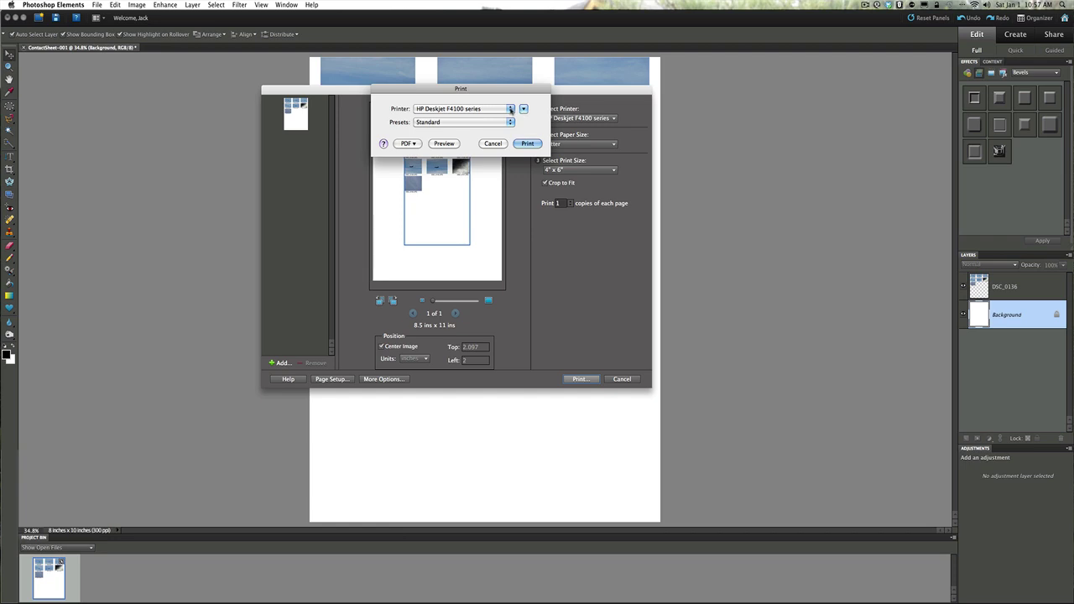
left_click(514, 110)
left_click(512, 110)
Step: Save as PDF named ContactSheet-001 on the Desktop, replacing the existing file
left_click(411, 144)
left_click(417, 153)
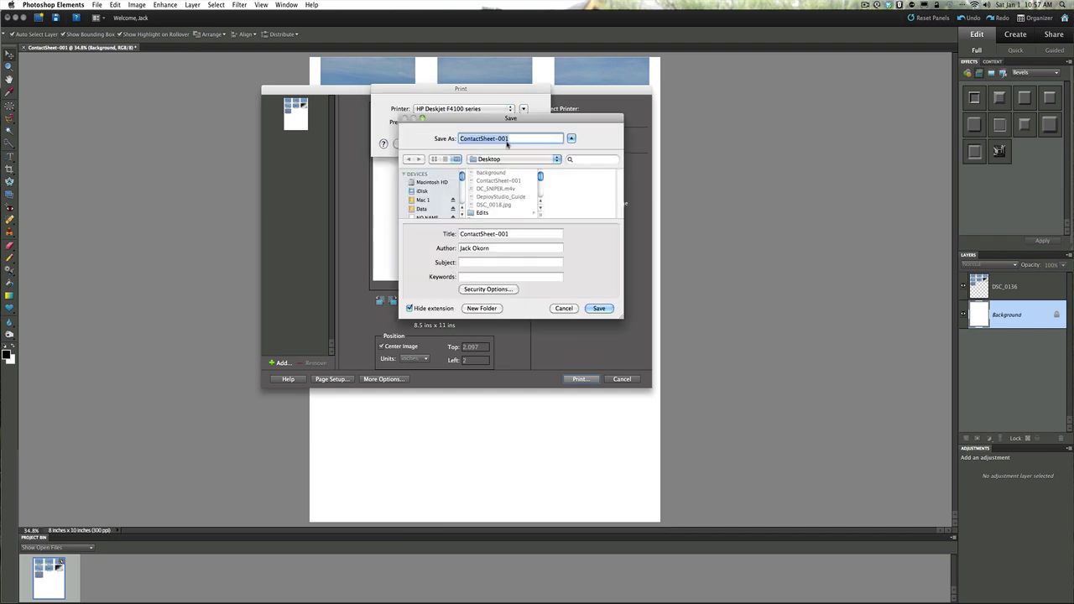
left_click(599, 309)
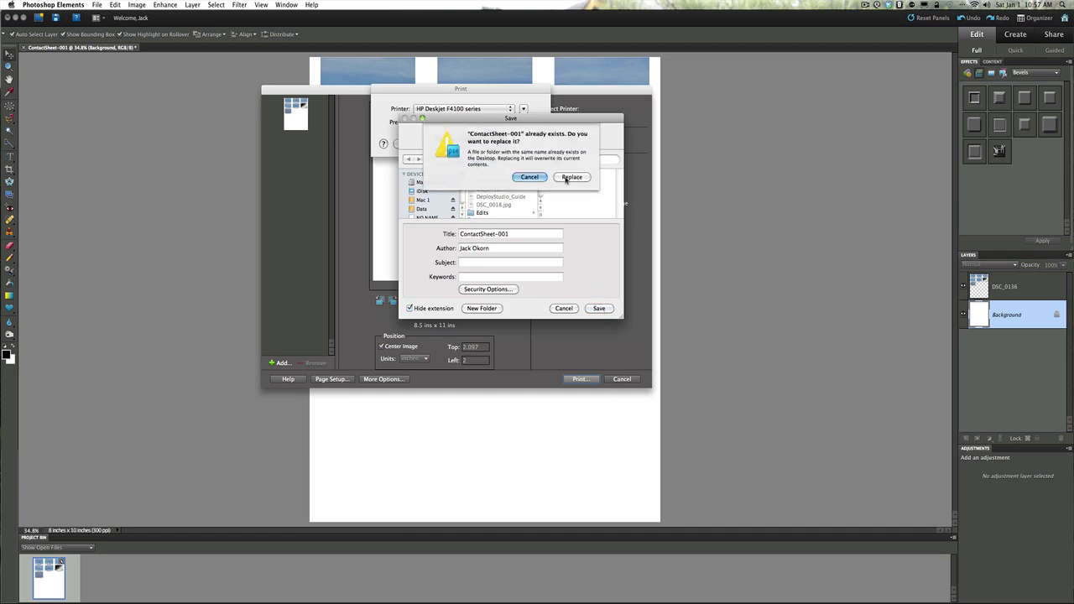
left_click(569, 177)
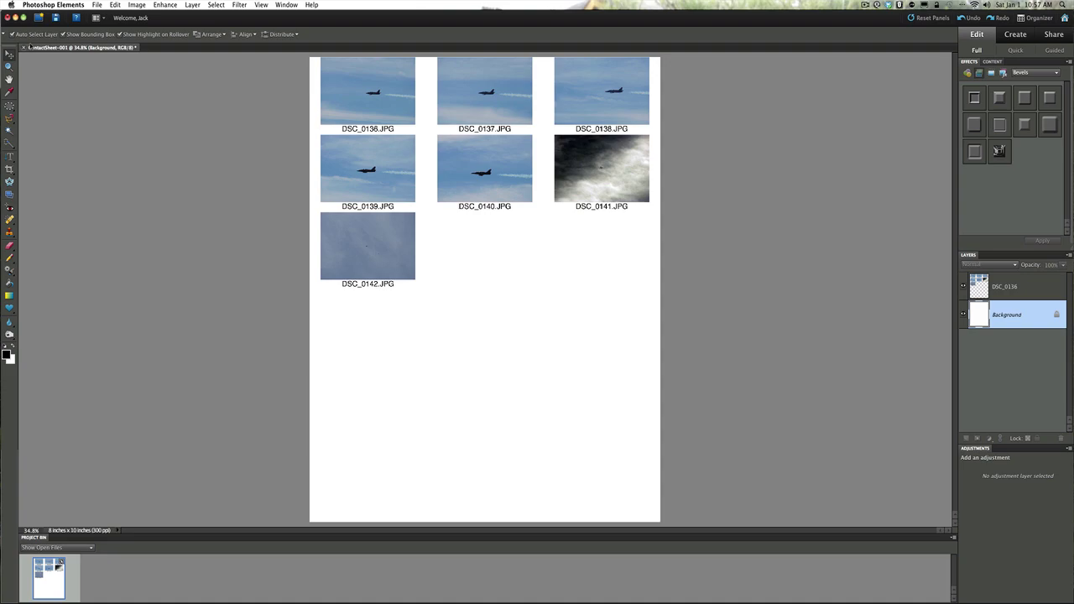
Step: Minimize the Editor and Organizer and open the ContactSheet-001 PDF from the desktop in Preview
left_click(15, 17)
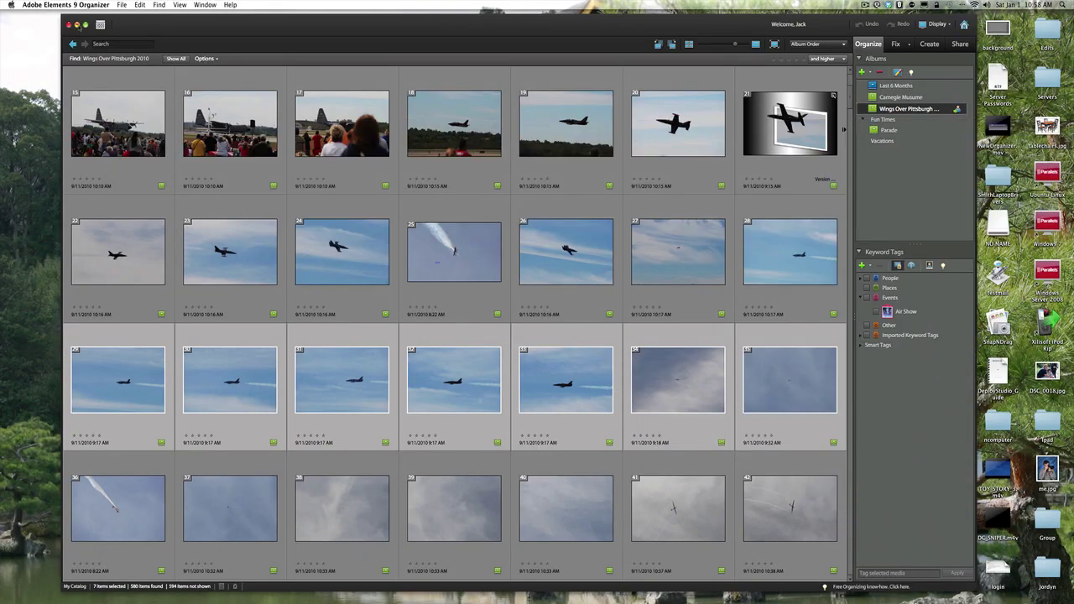
left_click(76, 25)
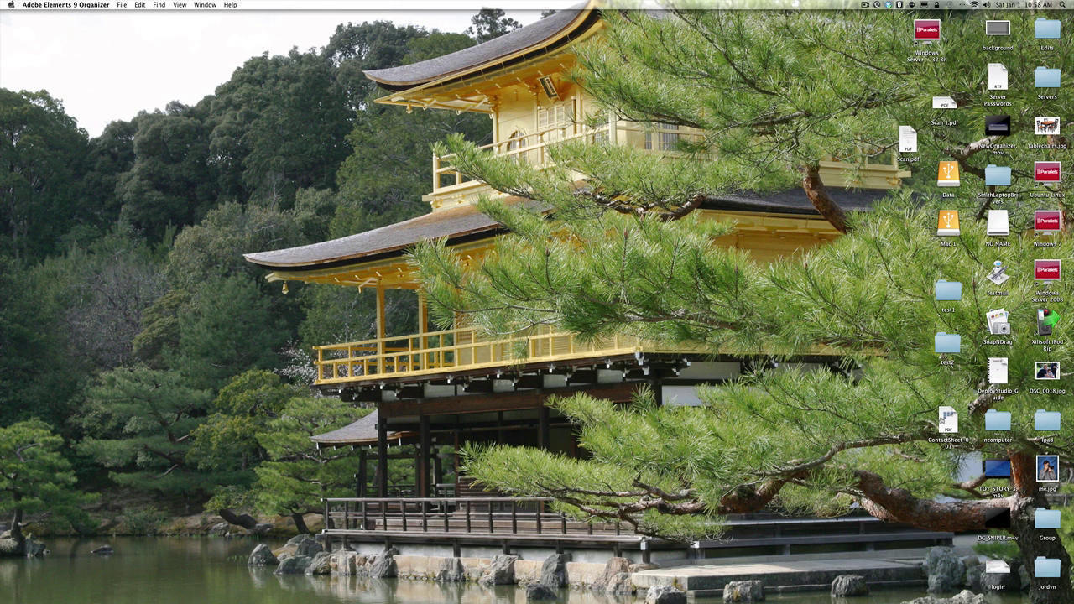
double_click(947, 420)
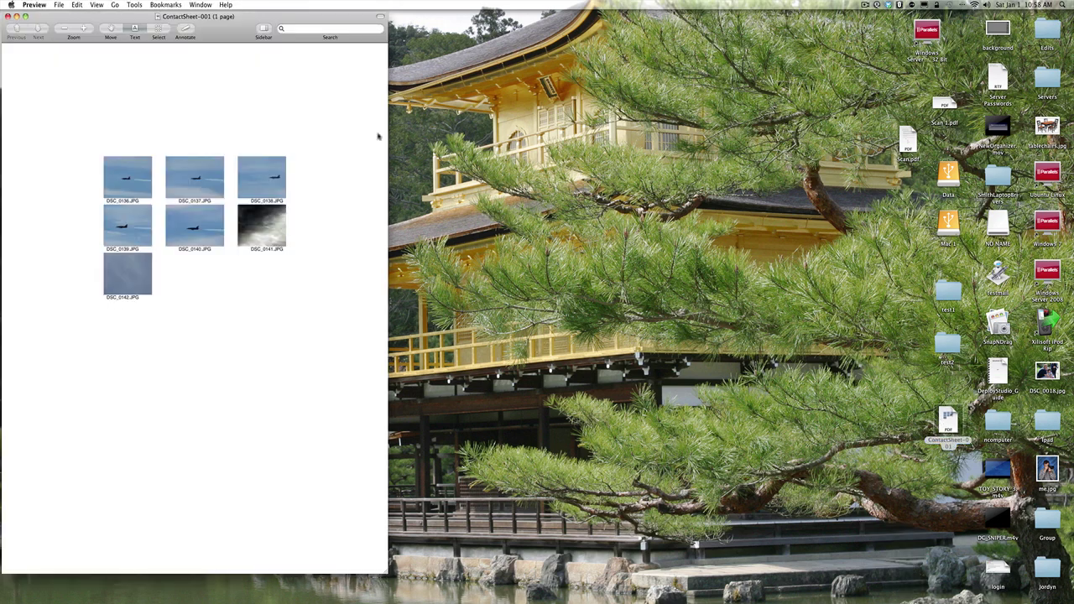
left_click_drag(168, 18, 424, 30)
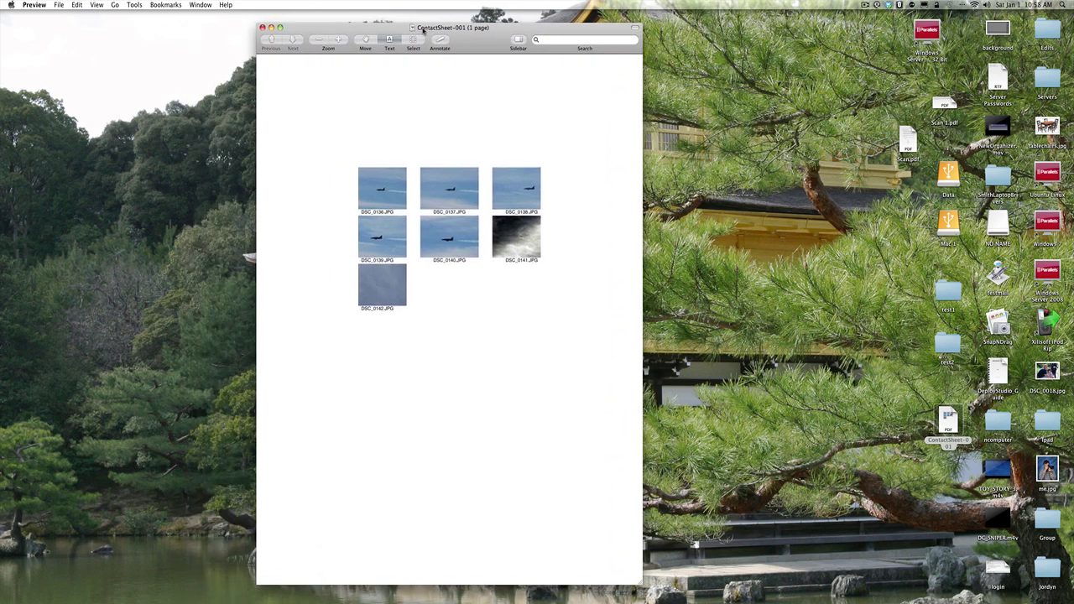
Step: Zoom in twice and widen the window to check the seven captioned thumbnails
left_click(339, 40)
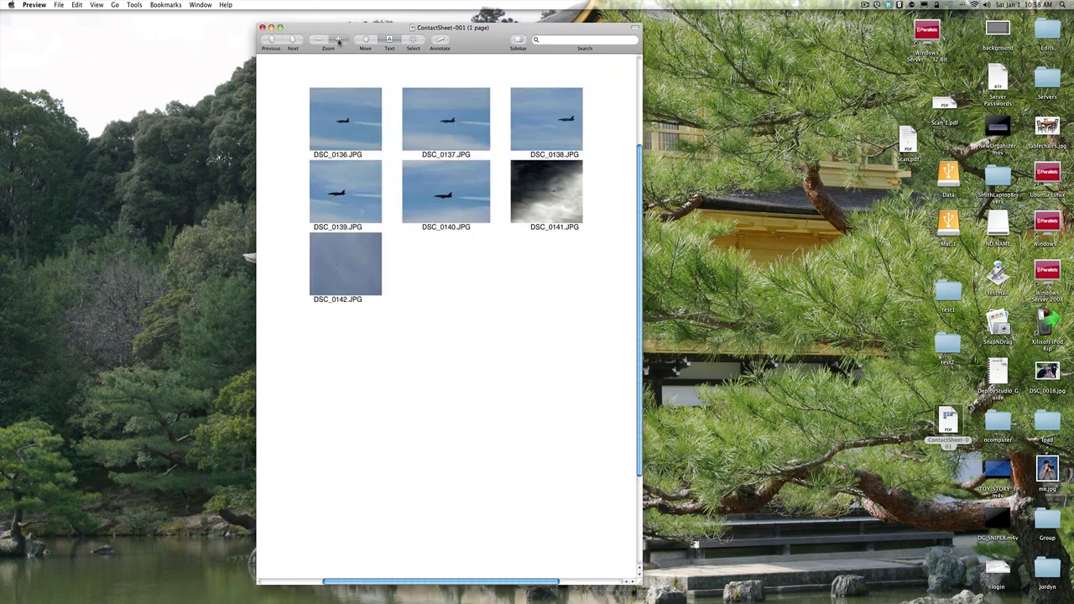
left_click(339, 40)
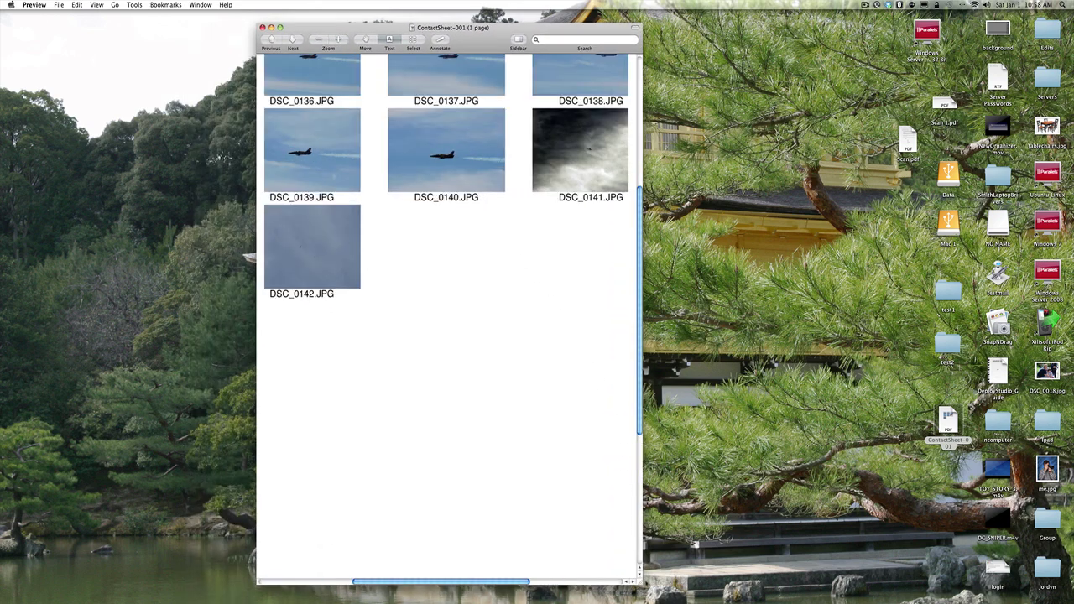
left_click_drag(637, 581, 725, 590)
scroll(578, 458, "up", 2)
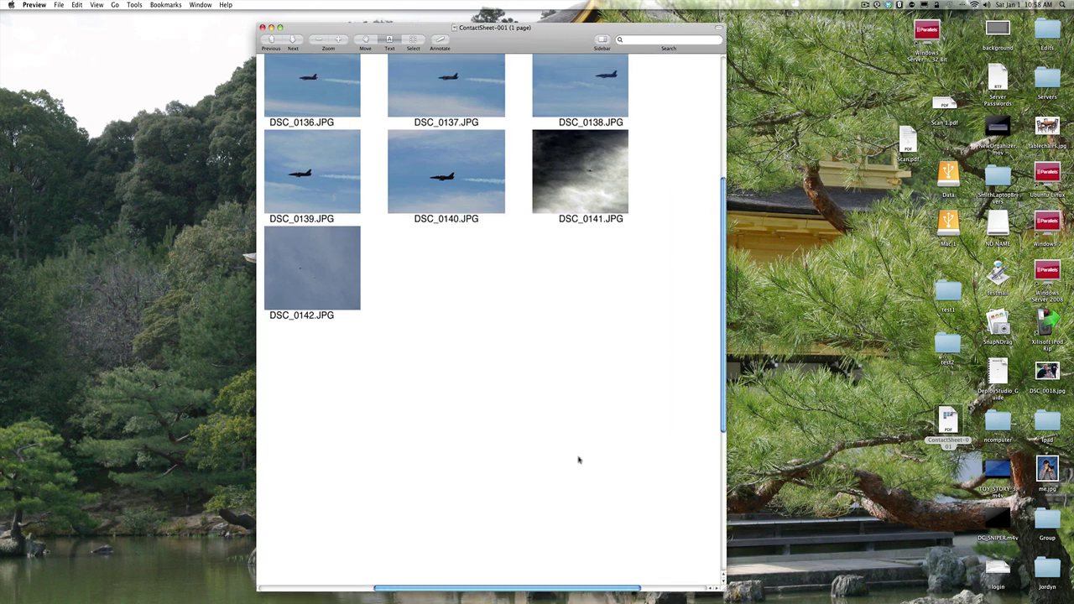
scroll(578, 445, "up", 1)
scroll(705, 304, "up", 5)
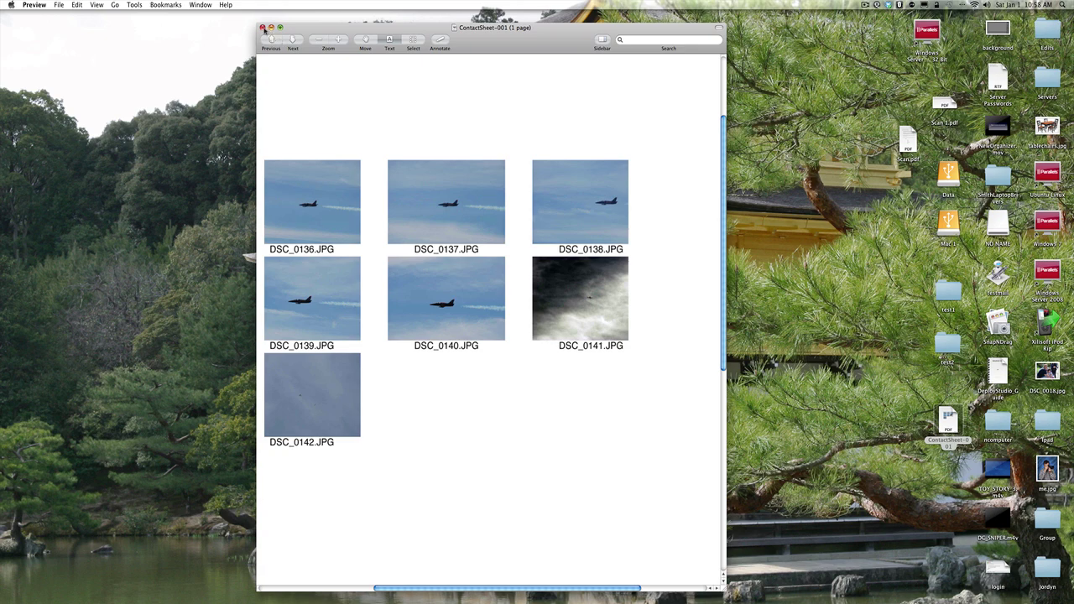
left_click(45, 9)
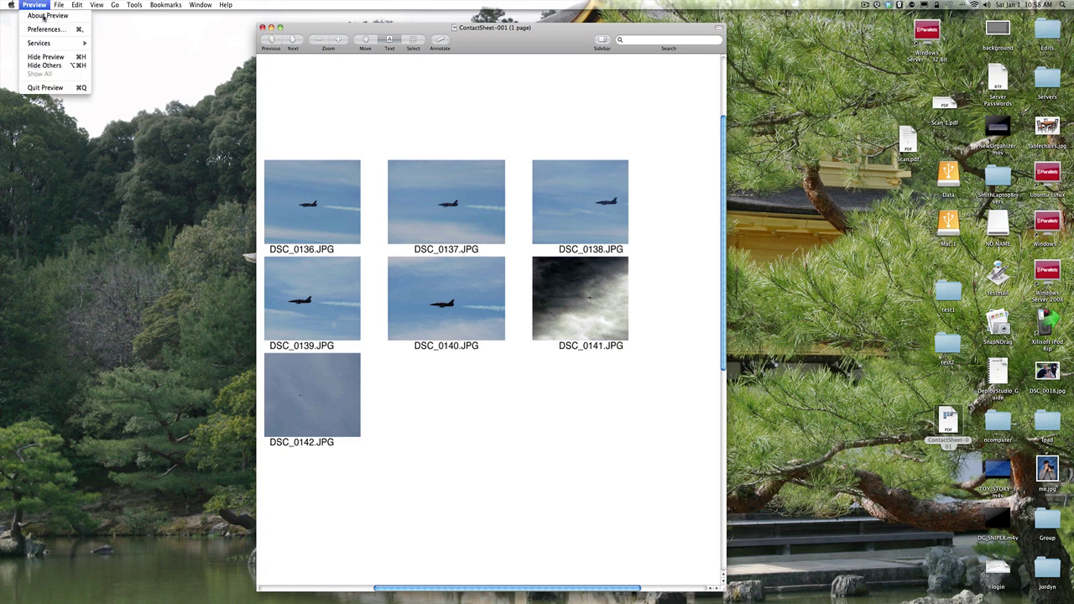
Step: Quit Preview and show the Jacks Tech Corner home page tab in Firefox
left_click(38, 86)
left_click(300, 252)
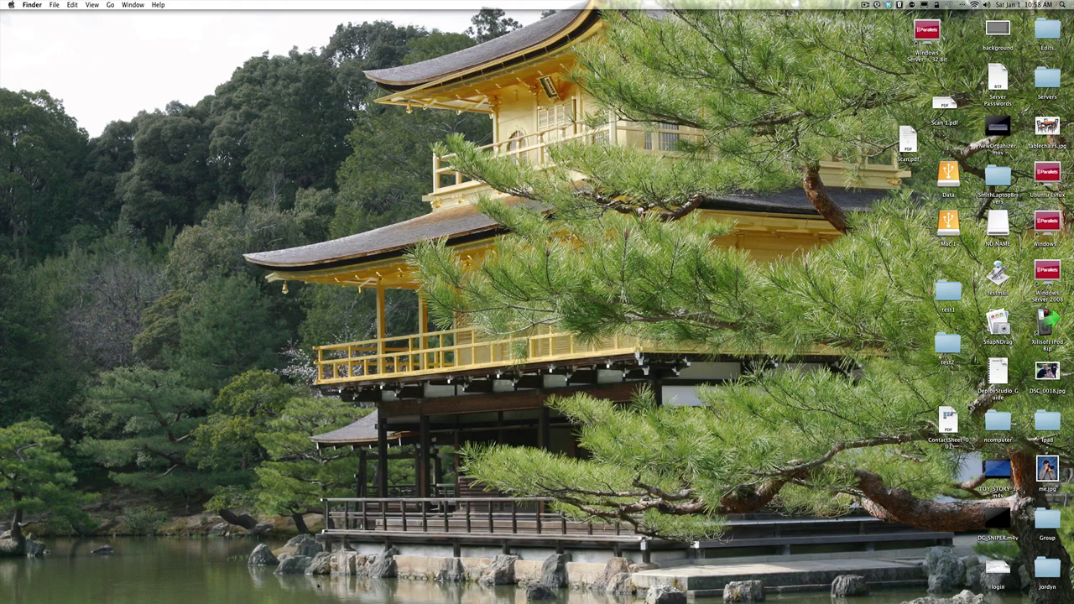
left_click(319, 597)
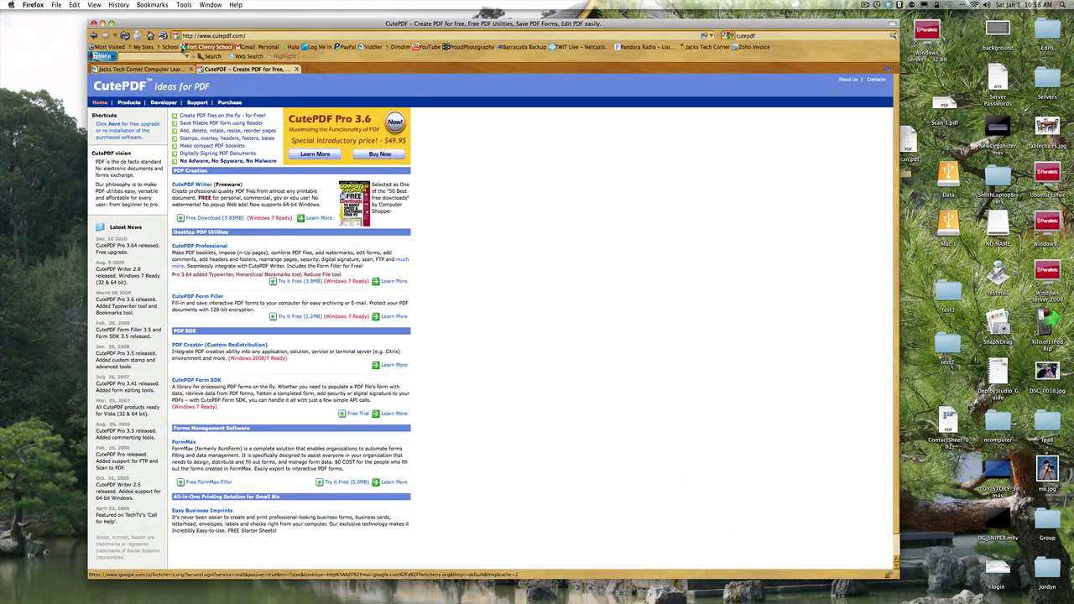
left_click(168, 70)
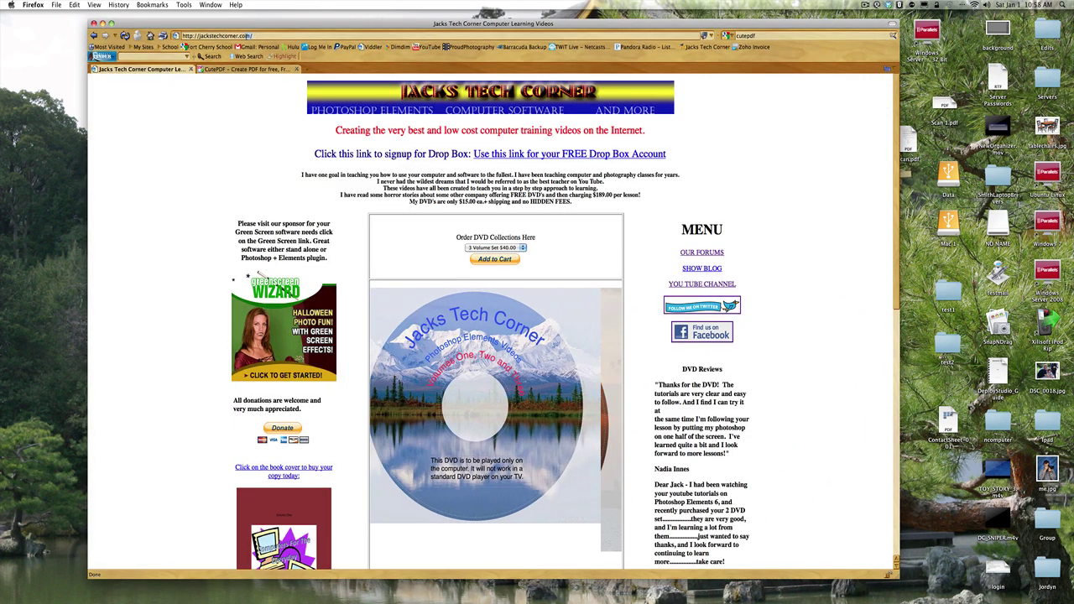
left_click(186, 122)
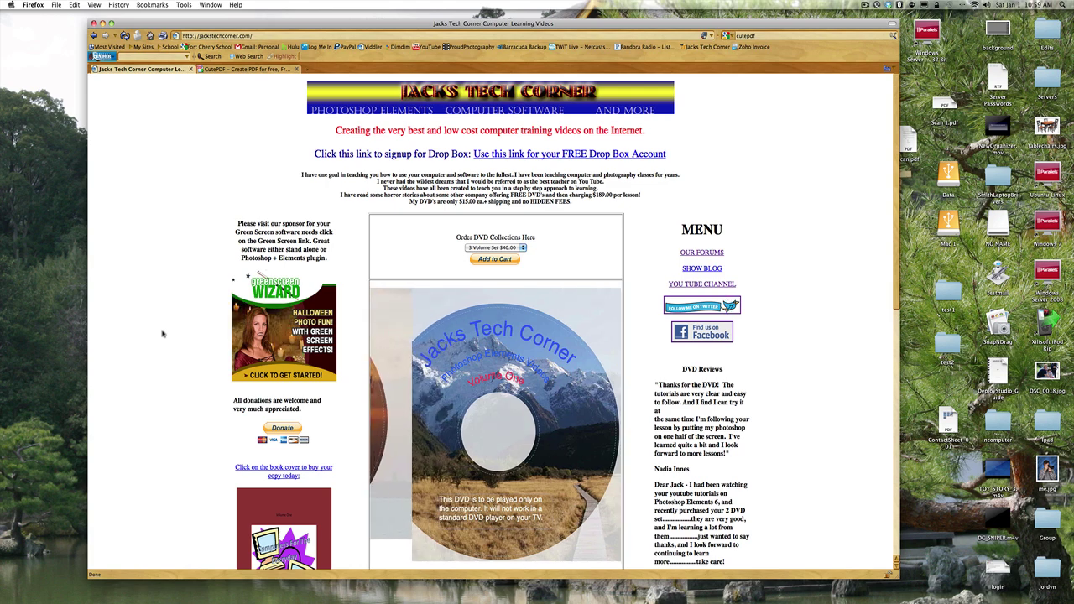
left_click(521, 247)
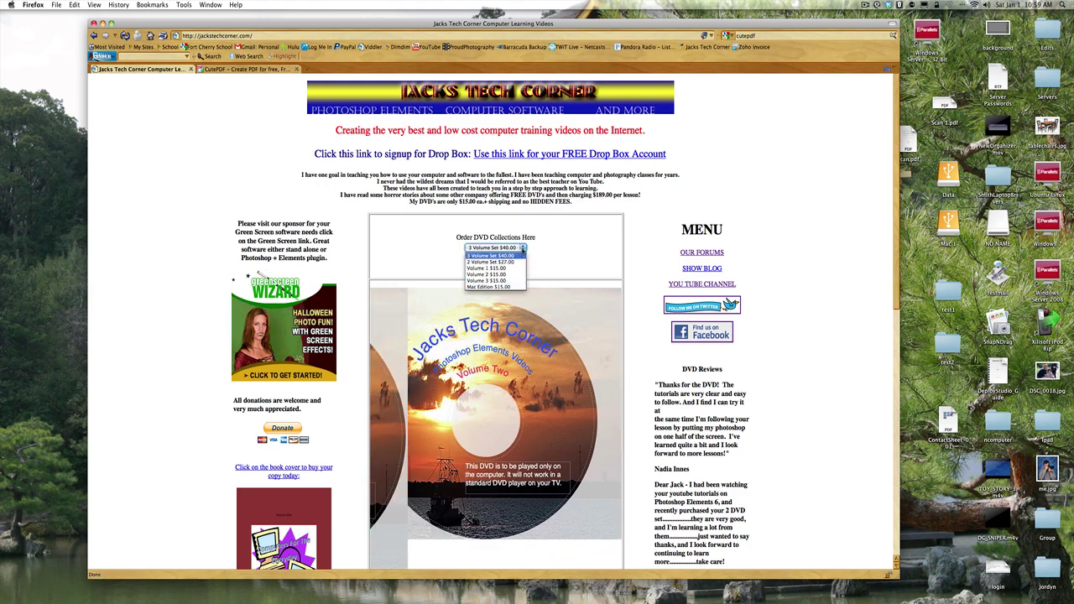
left_click(504, 256)
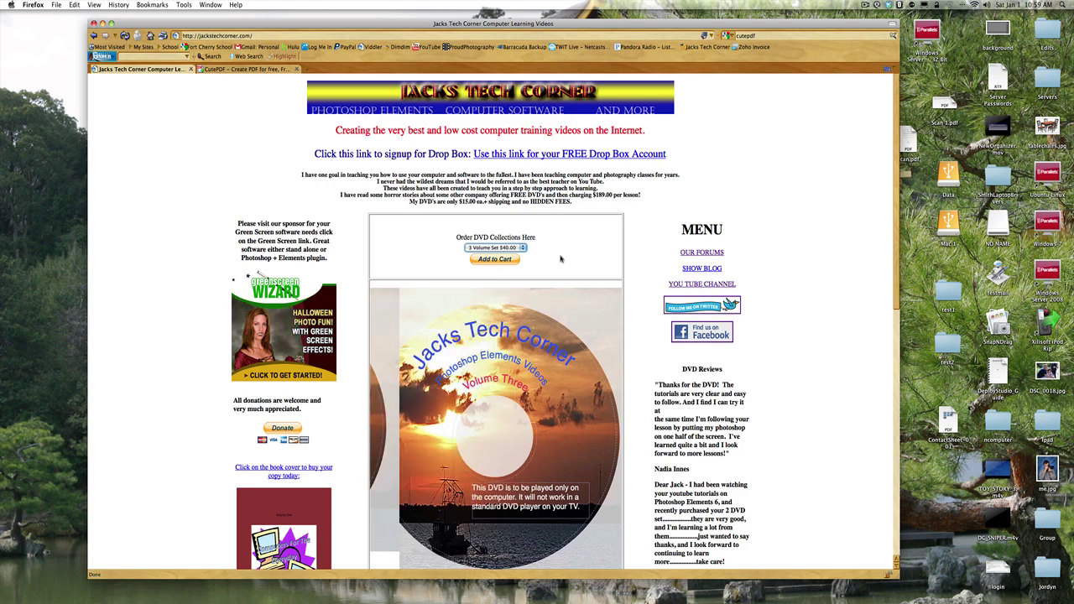
left_click(522, 249)
left_click(523, 251)
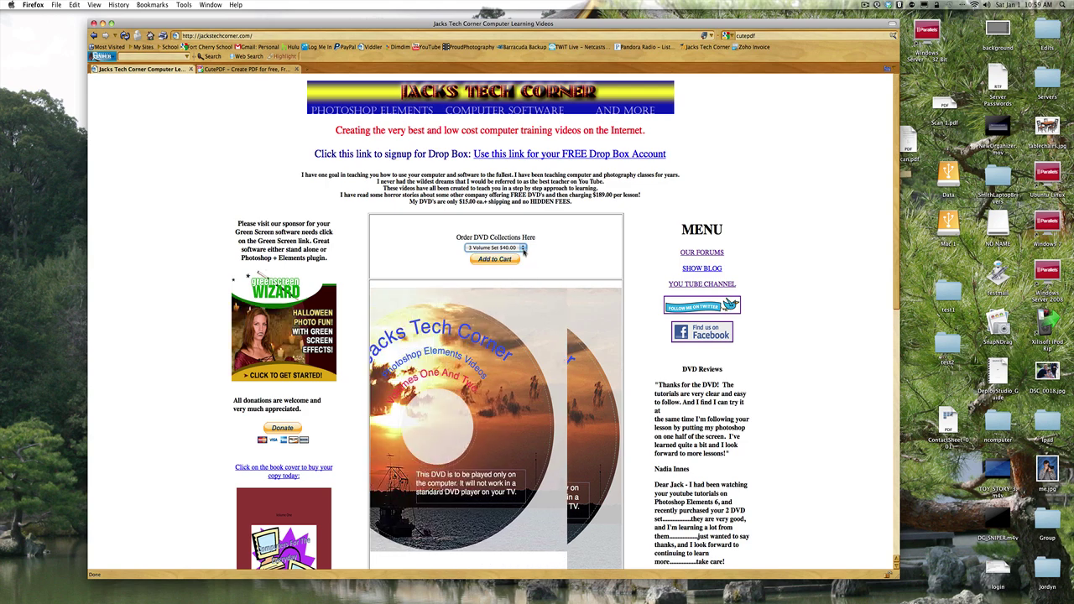